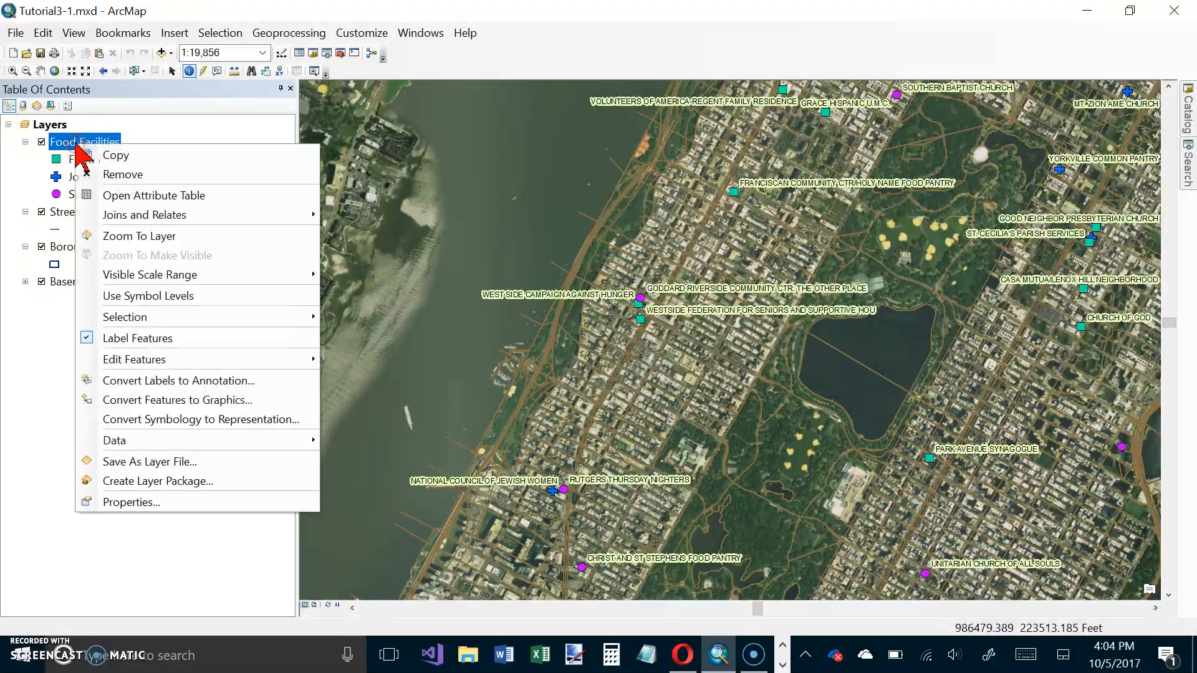
- Set the Food Facilities layer's display expression to the Address field and show MapTips using it
left_click(133, 501)
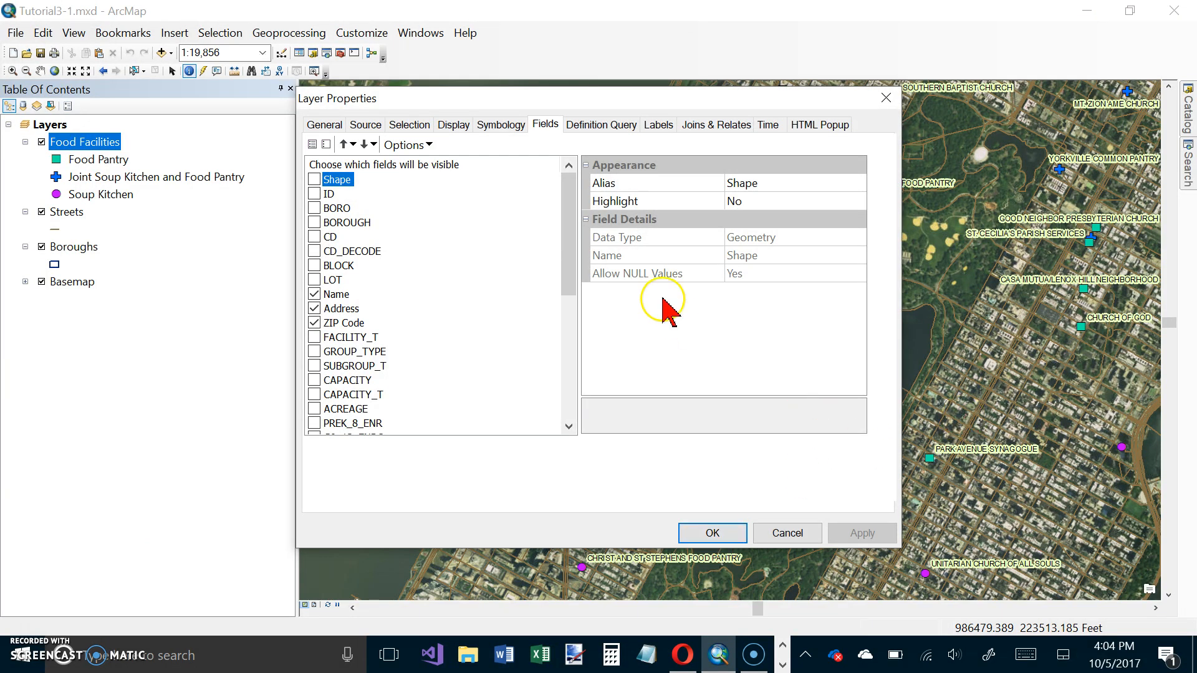
left_click(453, 125)
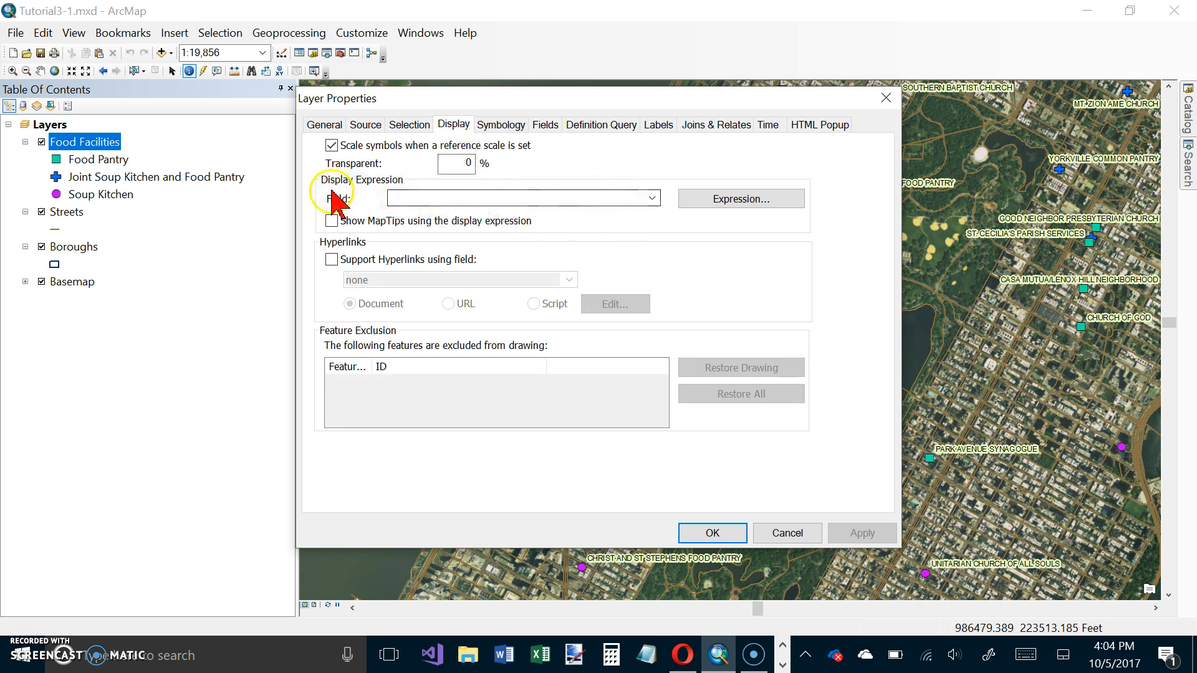
left_click(652, 198)
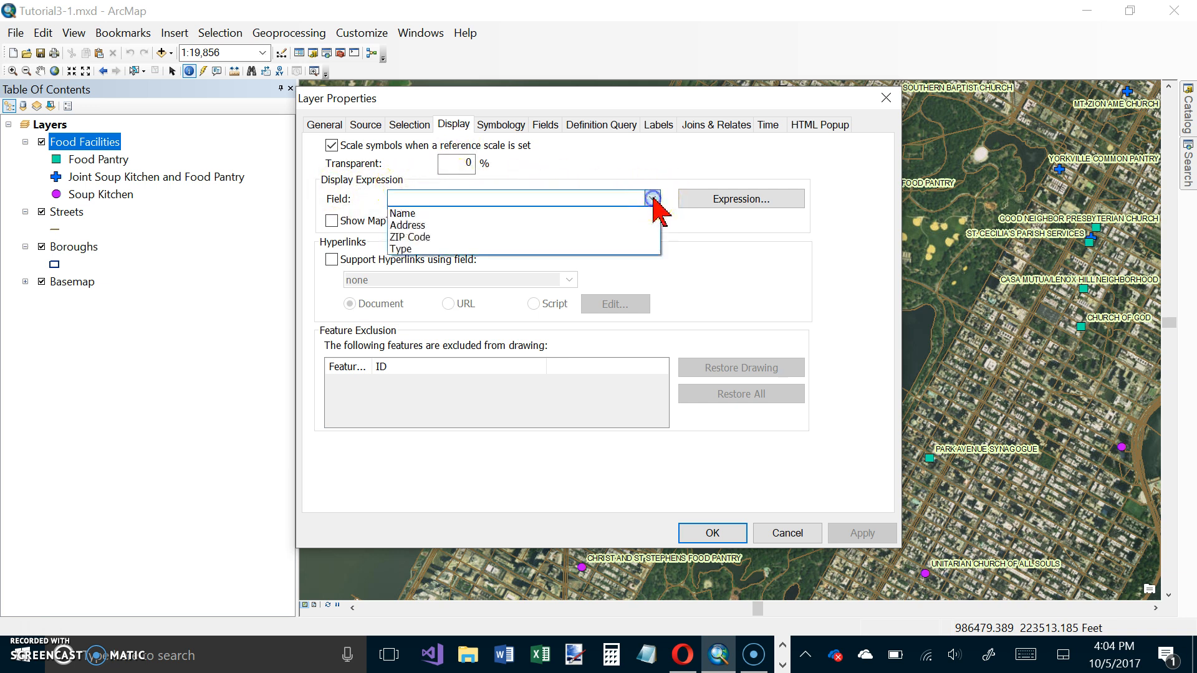
left_click(615, 226)
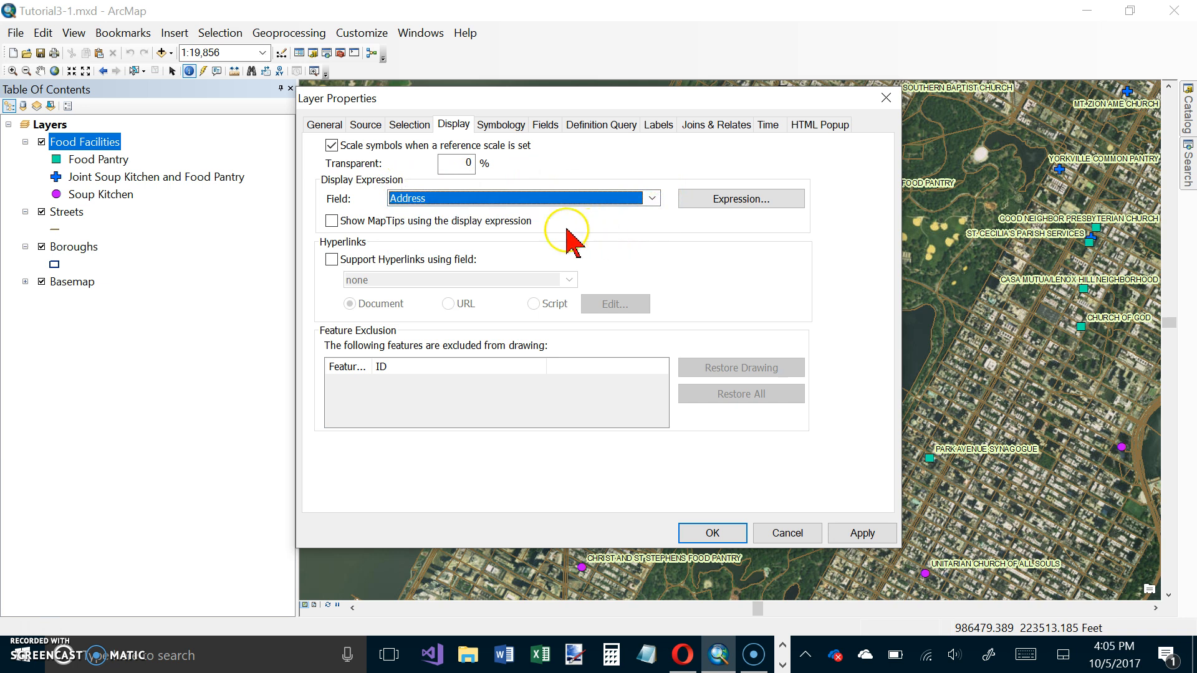
left_click(342, 222)
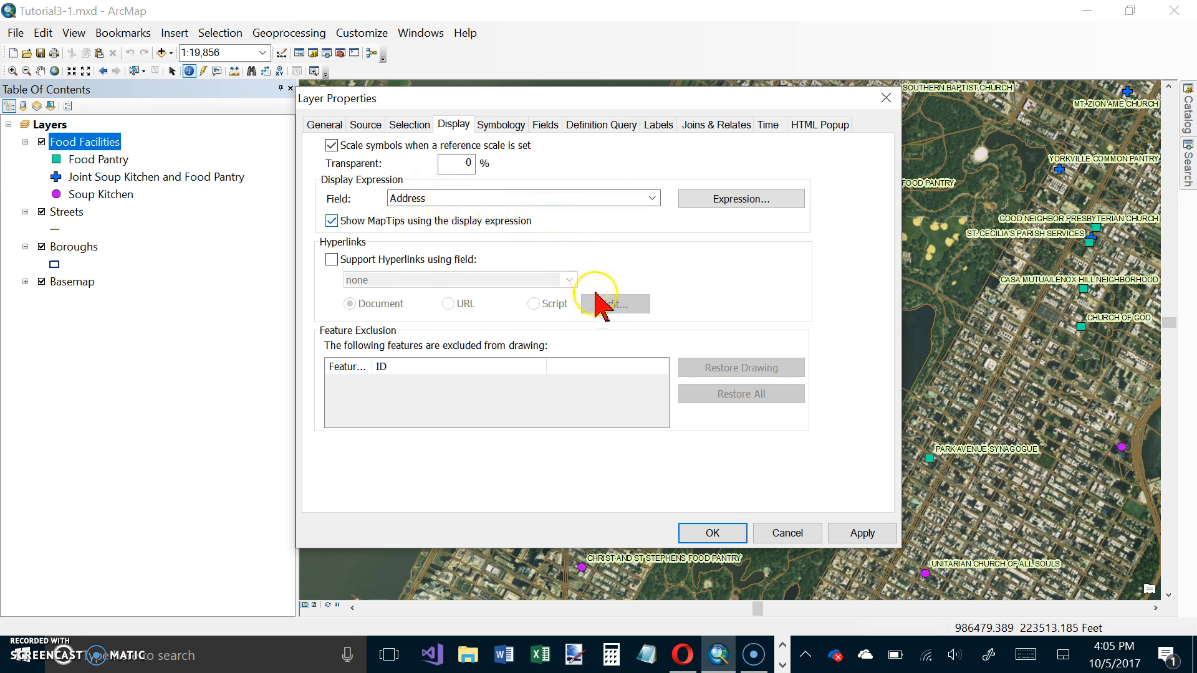
left_click(711, 533)
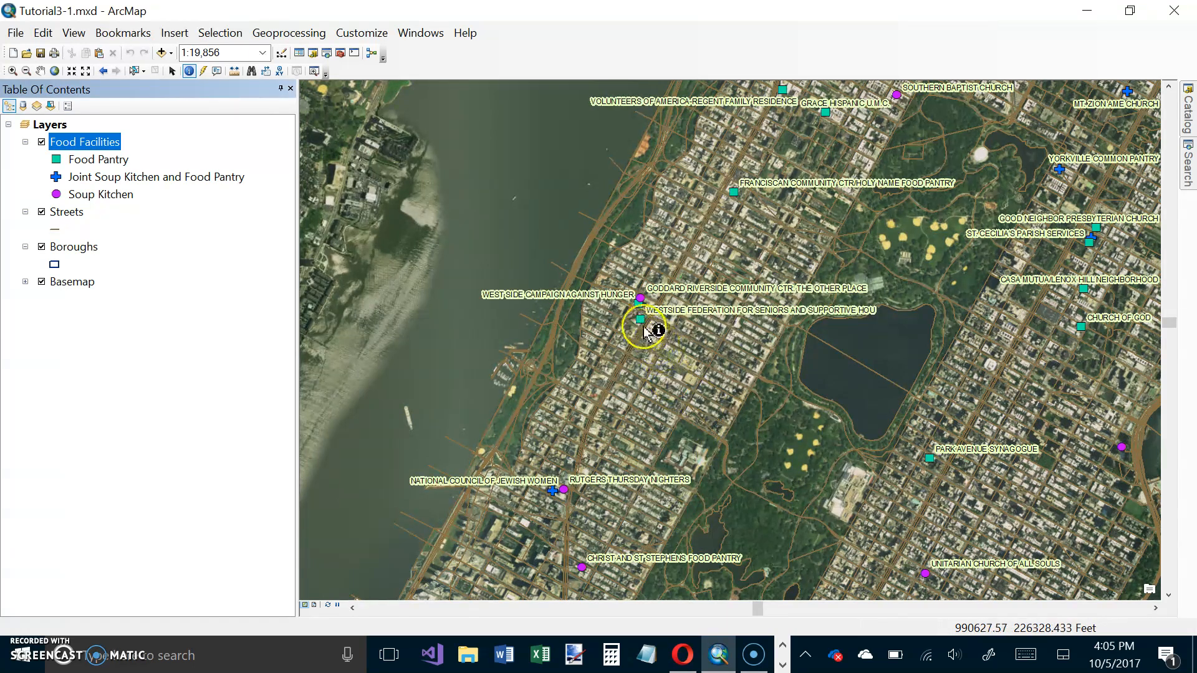
- Try to identify the Westside Federation for Seniors food pantry and check its MapTip on the map
left_click(642, 321)
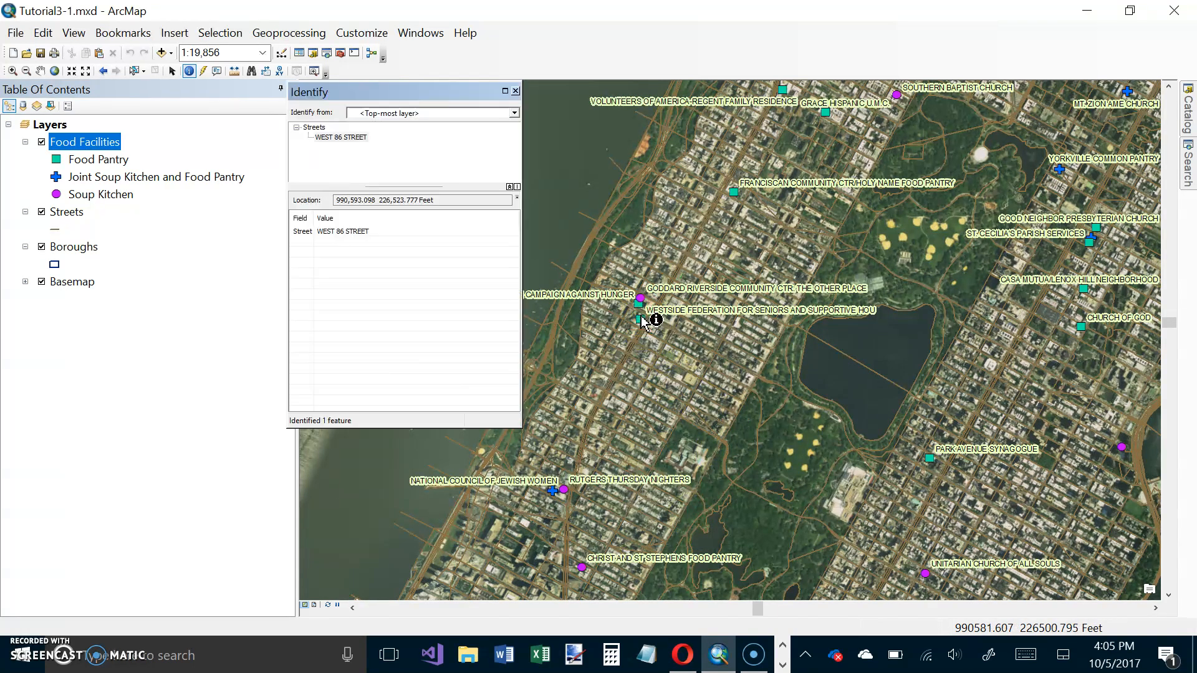
left_click(515, 91)
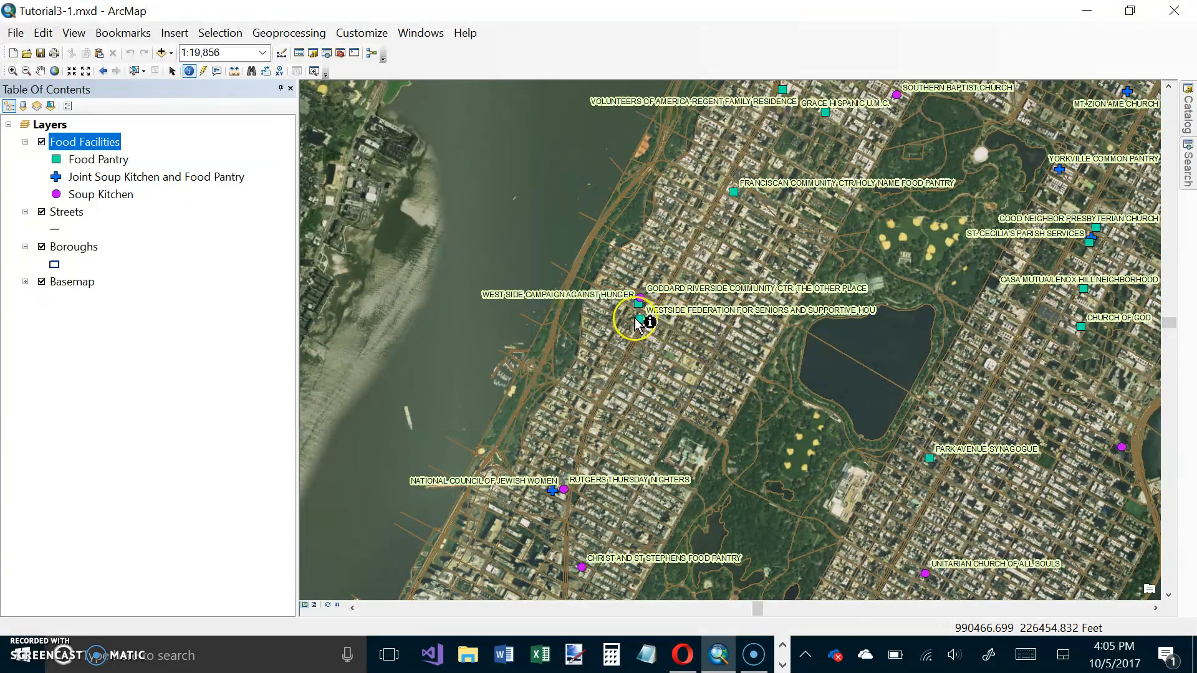
mouse_move(639, 321)
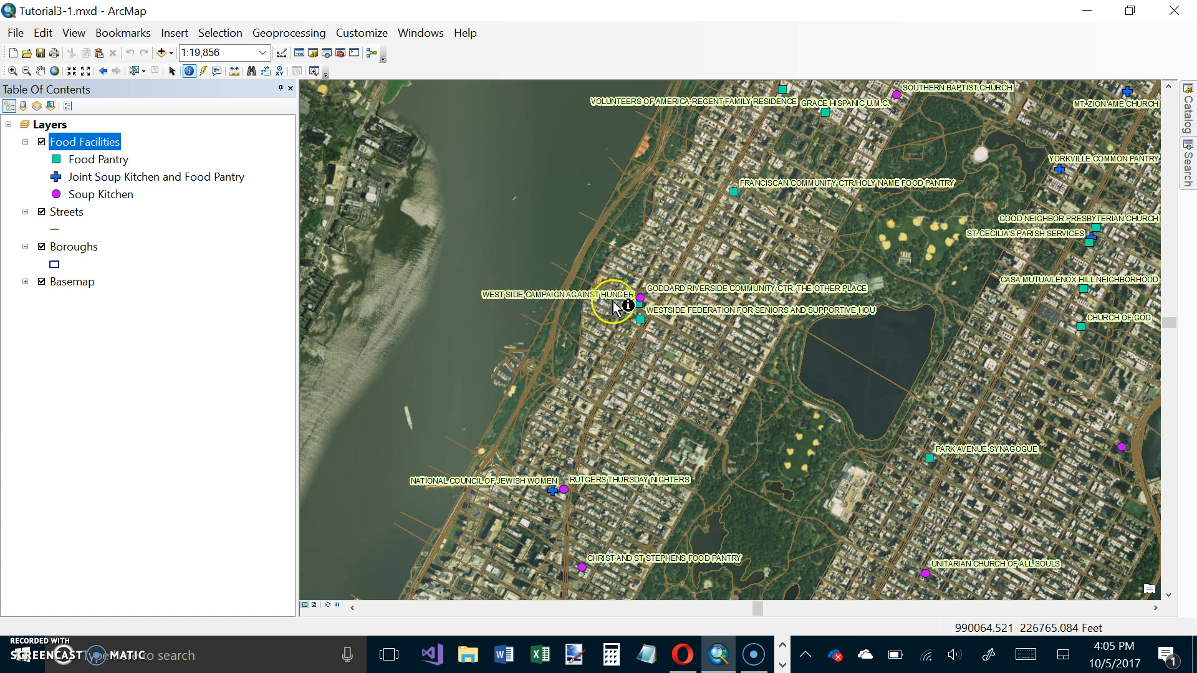
- Zoom the map to 1:3,000 around the West Side Campaign Against Hunger and its two neighbouring facilities
left_click(11, 70)
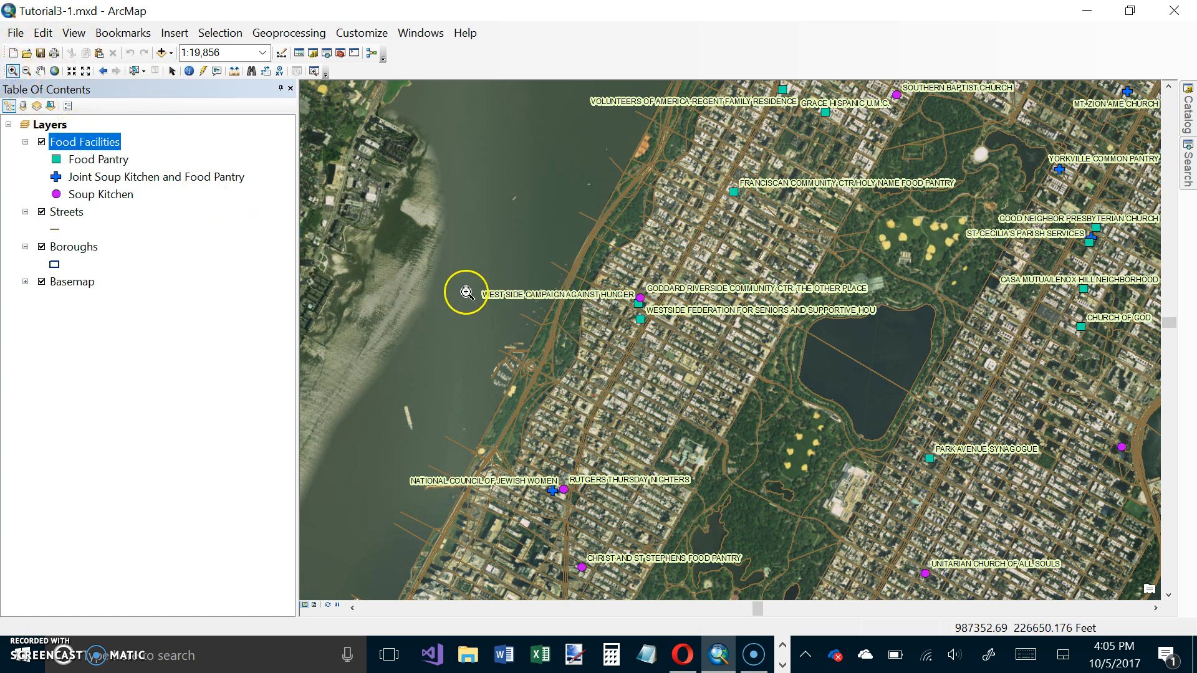
left_click_drag(465, 255, 653, 336)
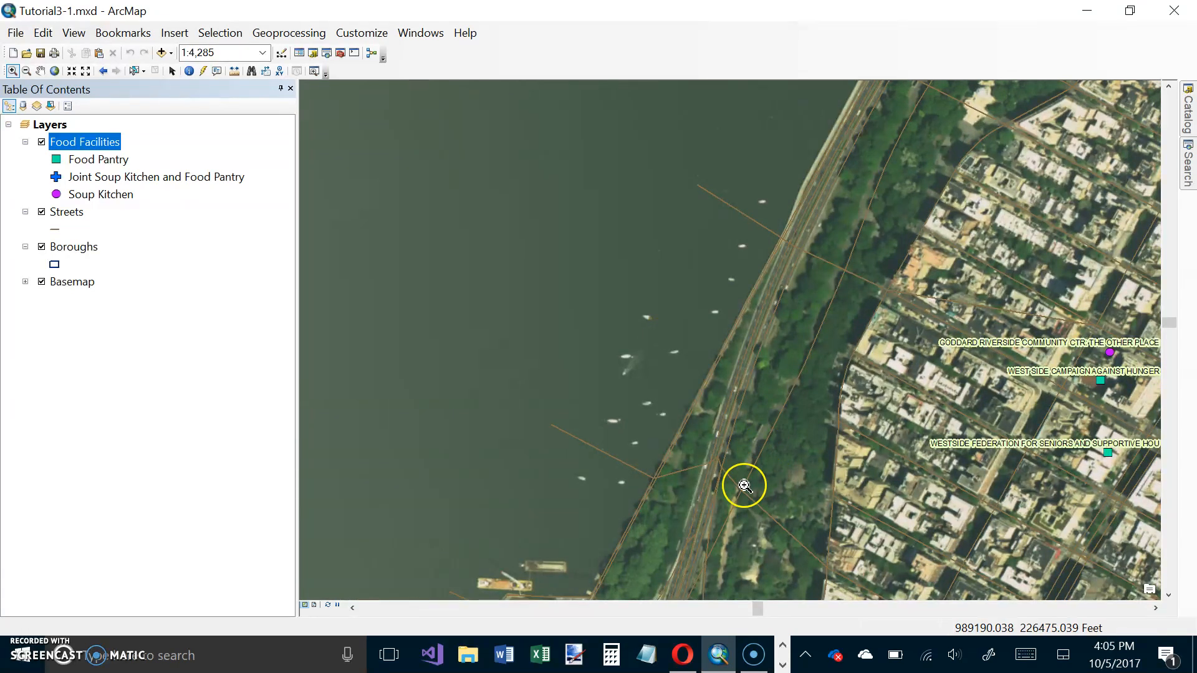
left_click(937, 609)
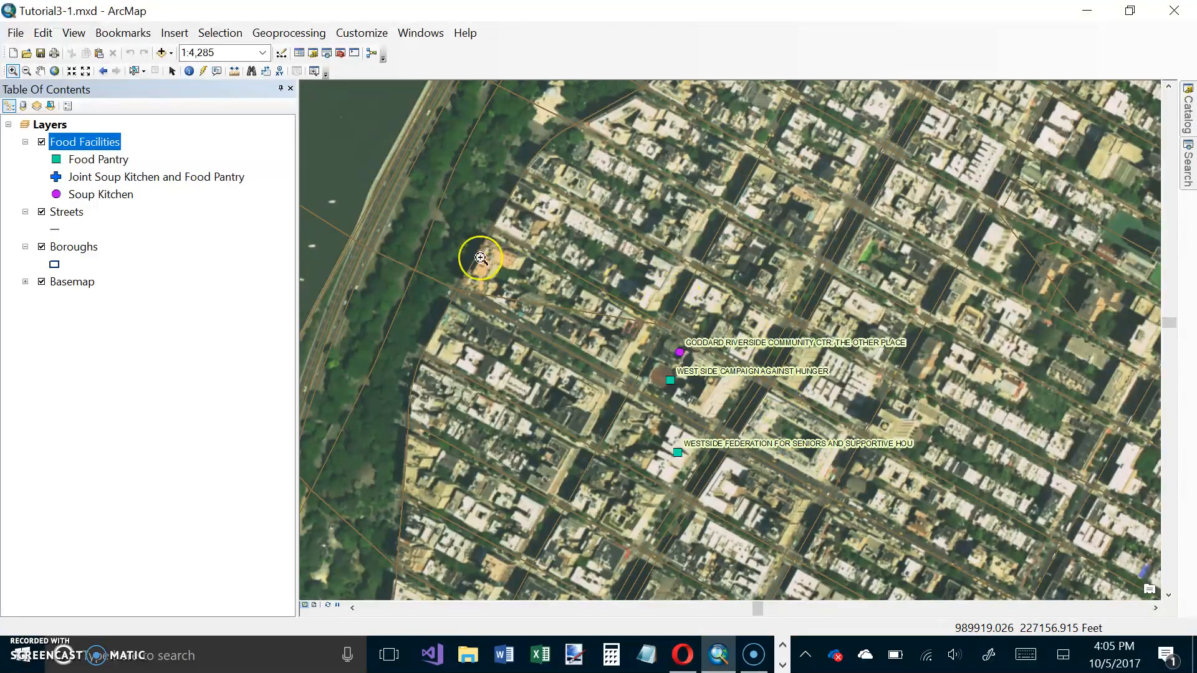
left_click(13, 70)
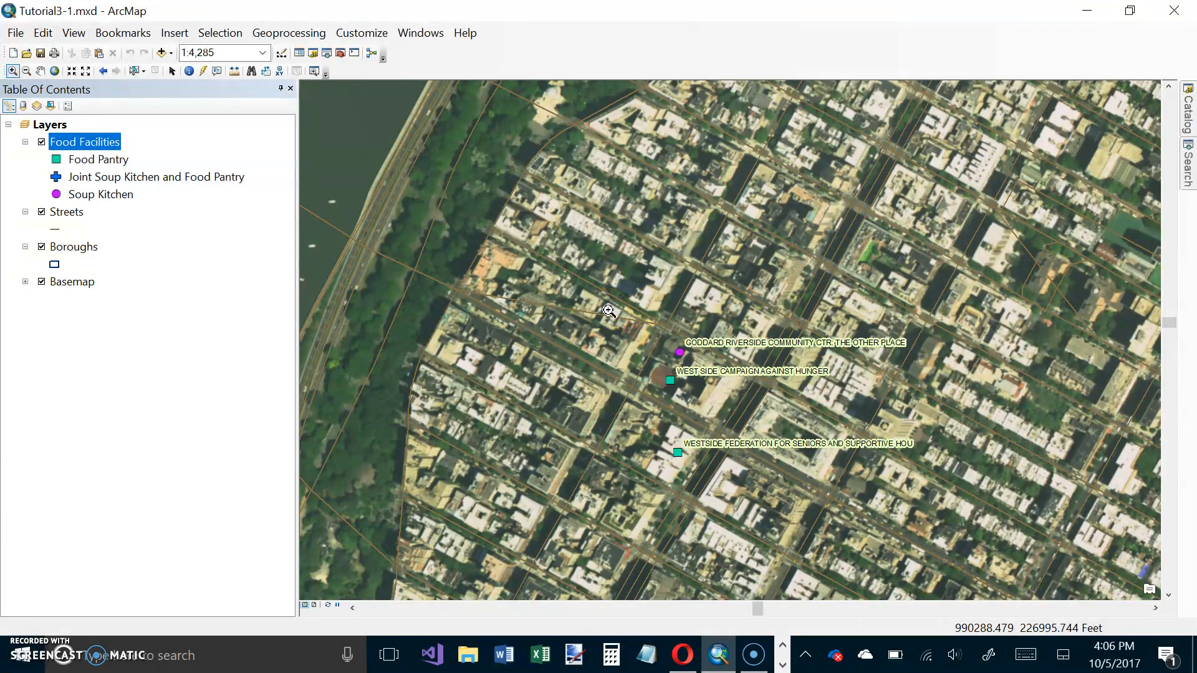
left_click_drag(617, 320, 930, 477)
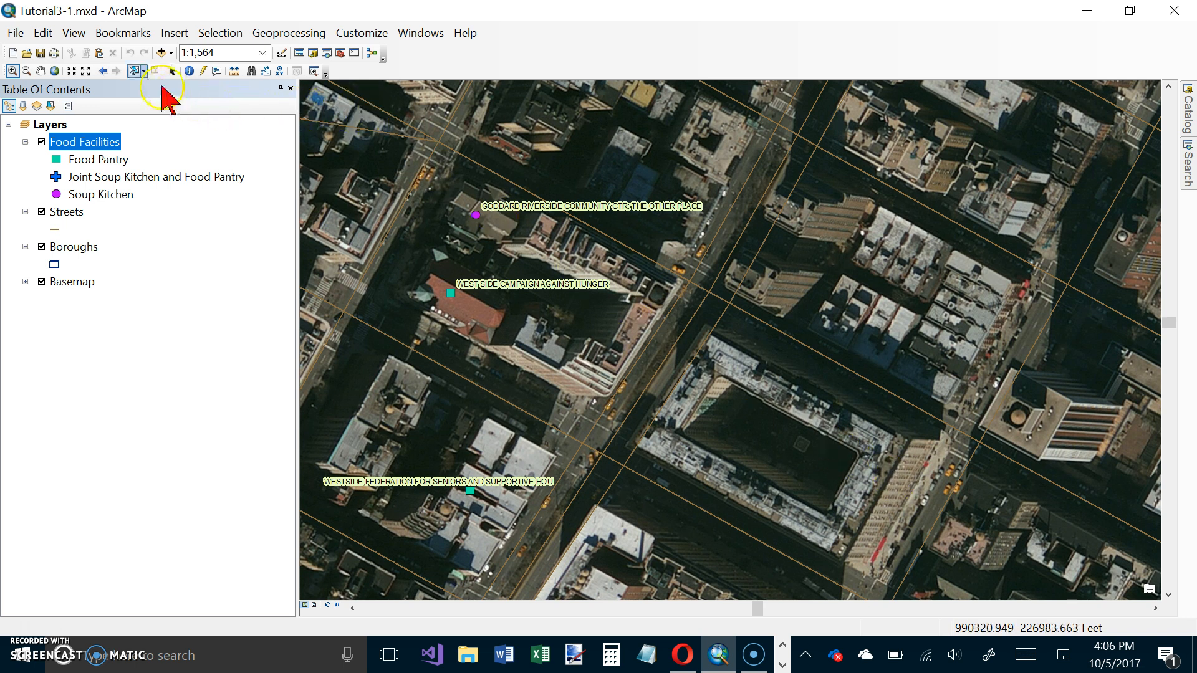
left_click(85, 70)
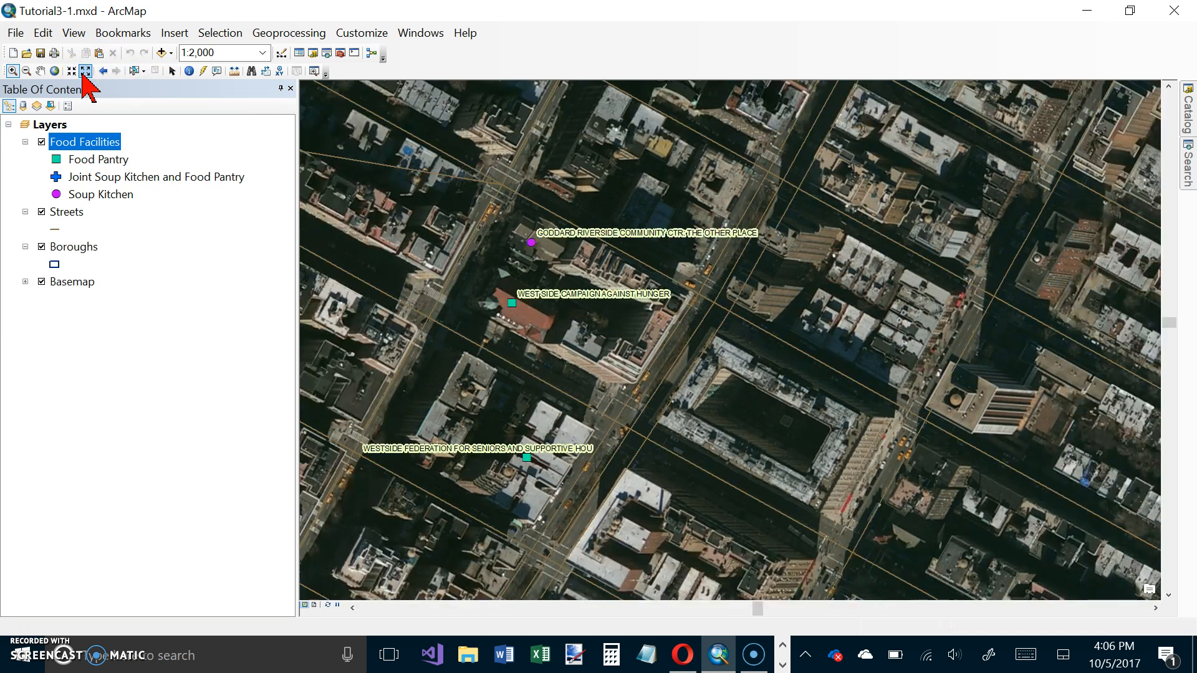
left_click(85, 71)
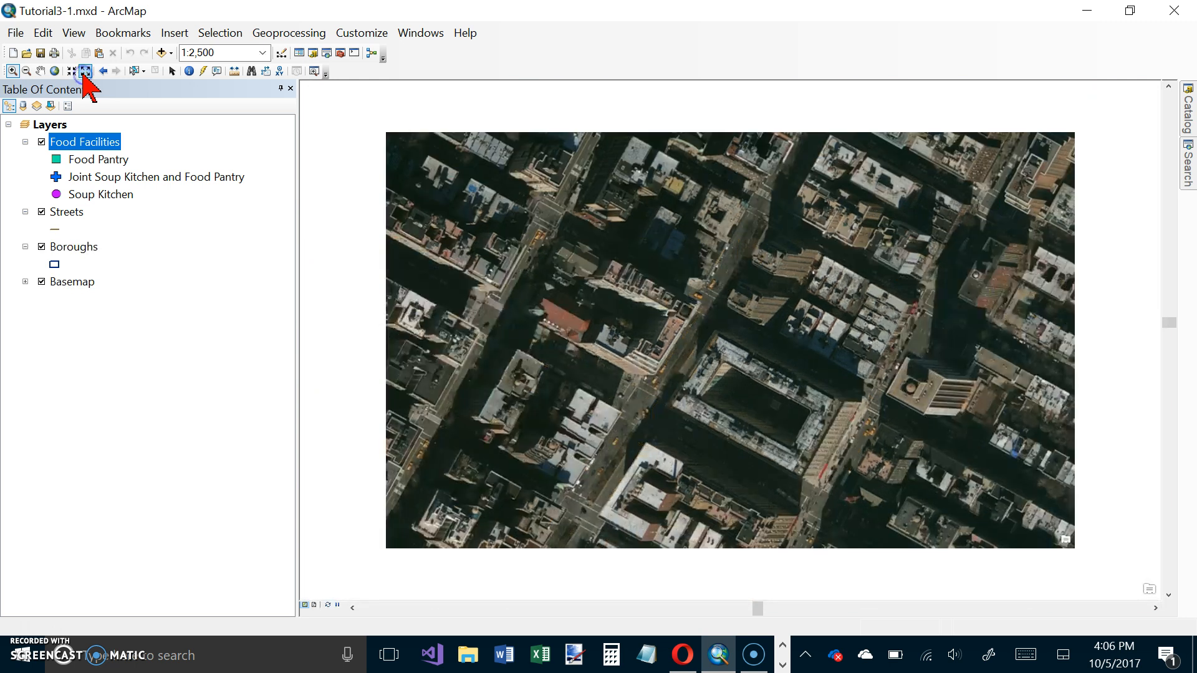
left_click(85, 71)
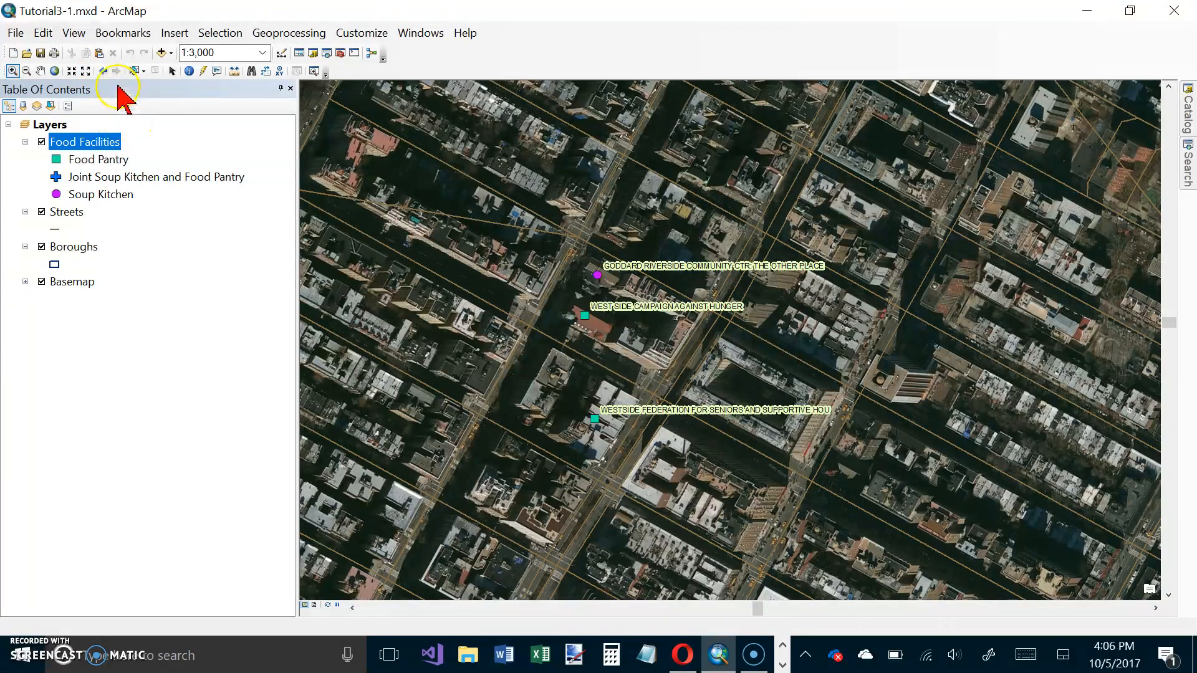
- Check the MapTip of the West Side Campaign Against Hunger food pantry and identify the feature at its marker
left_click(191, 70)
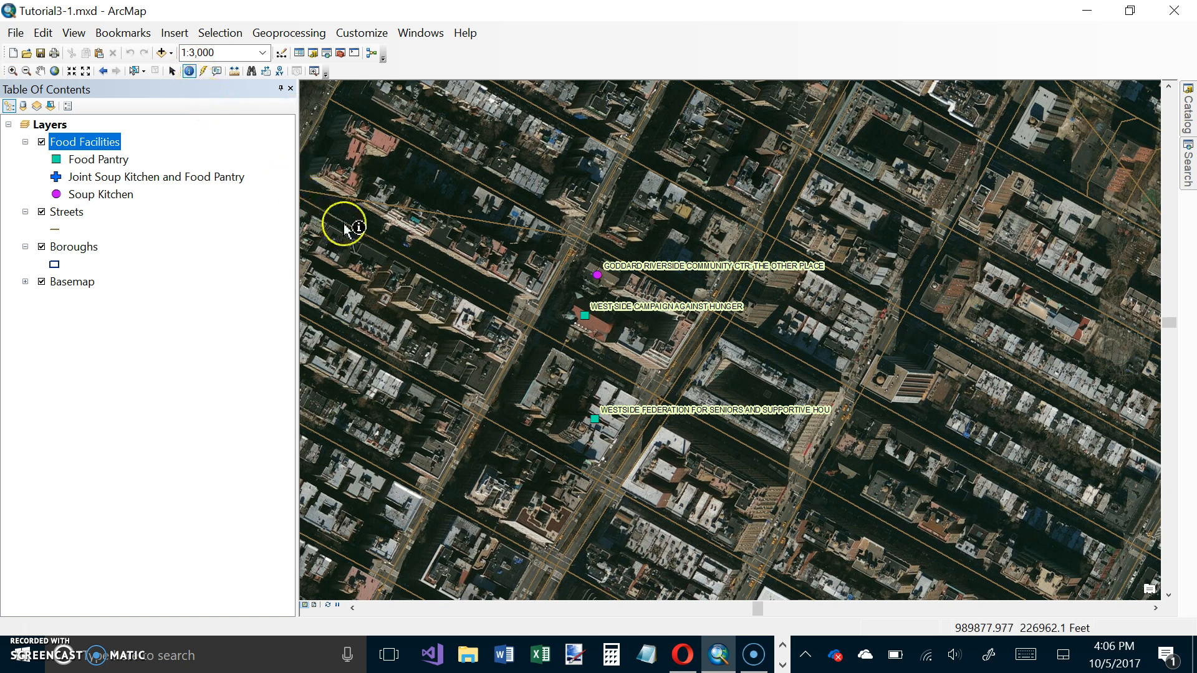
mouse_move(587, 321)
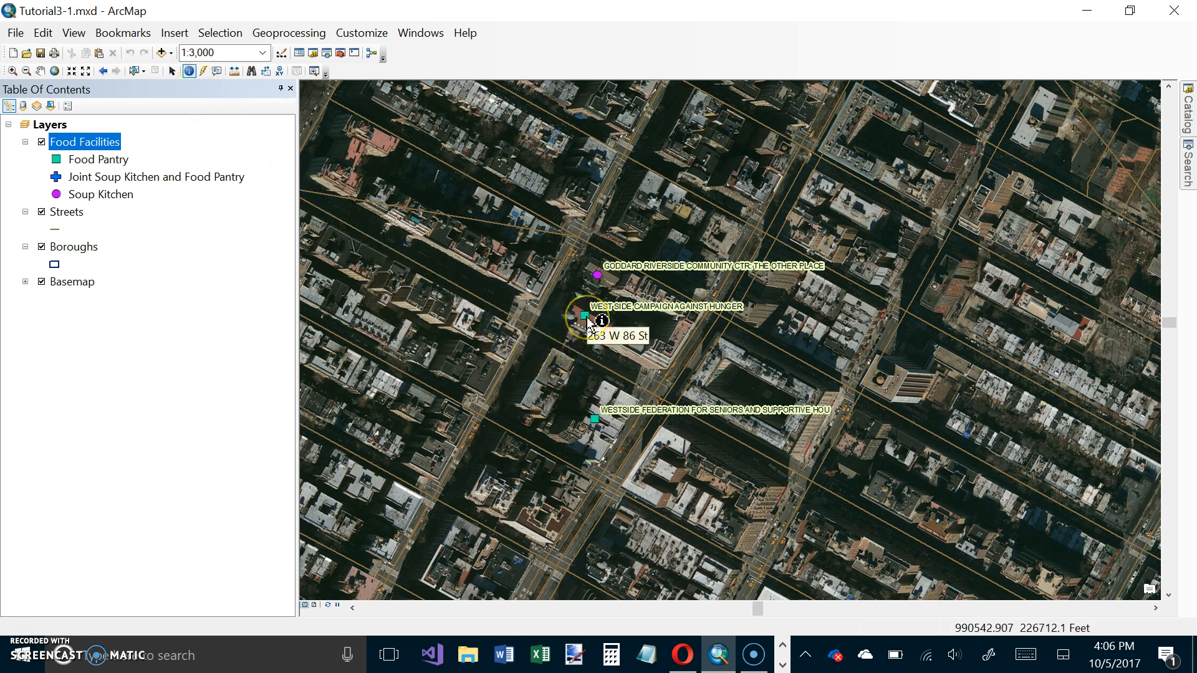
left_click(587, 320)
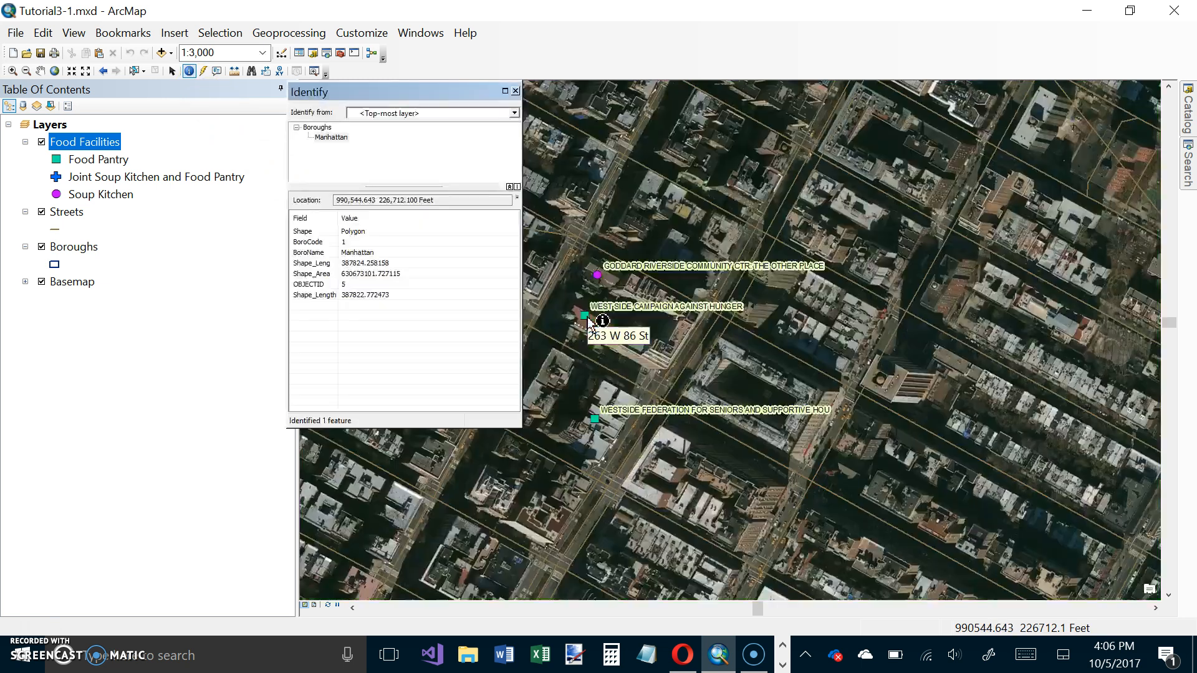
left_click(584, 307)
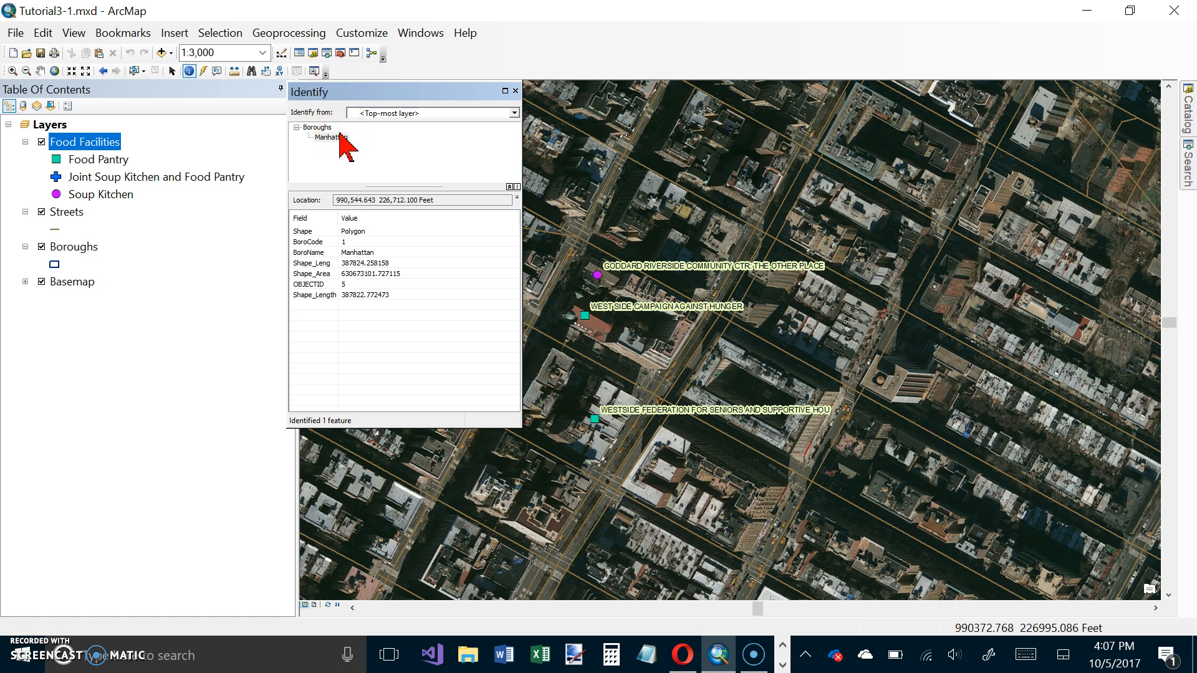
- Set Identify to query only the Food Facilities layer
left_click(378, 129)
left_click(514, 114)
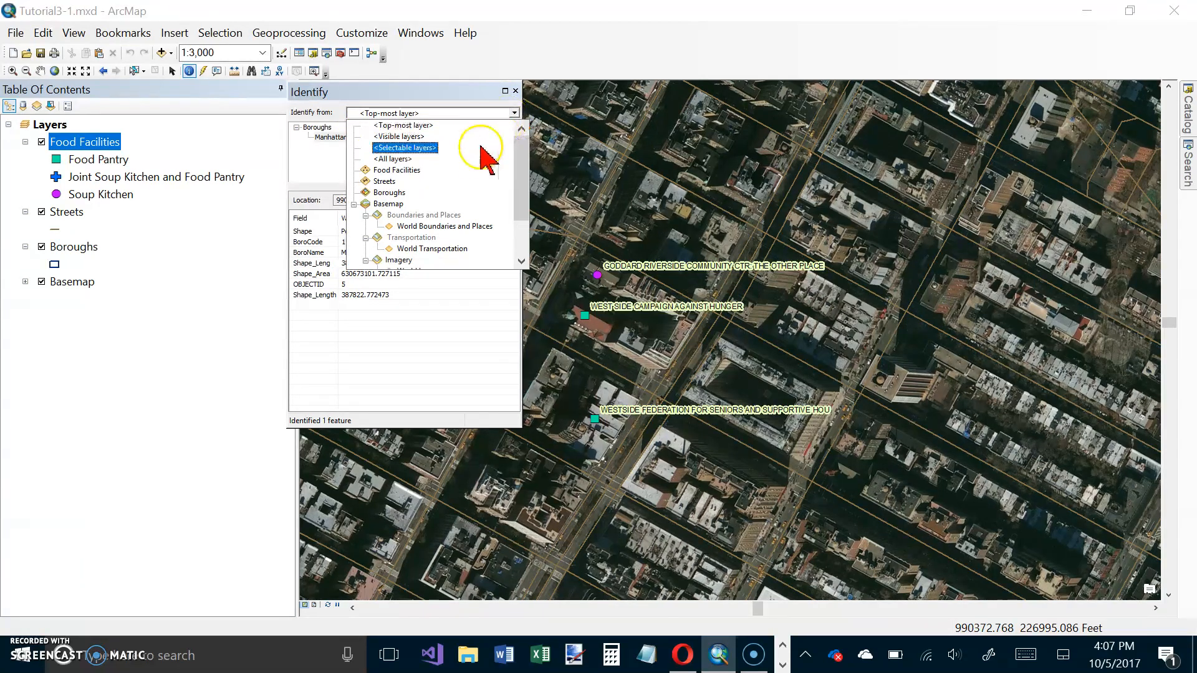
left_click(469, 171)
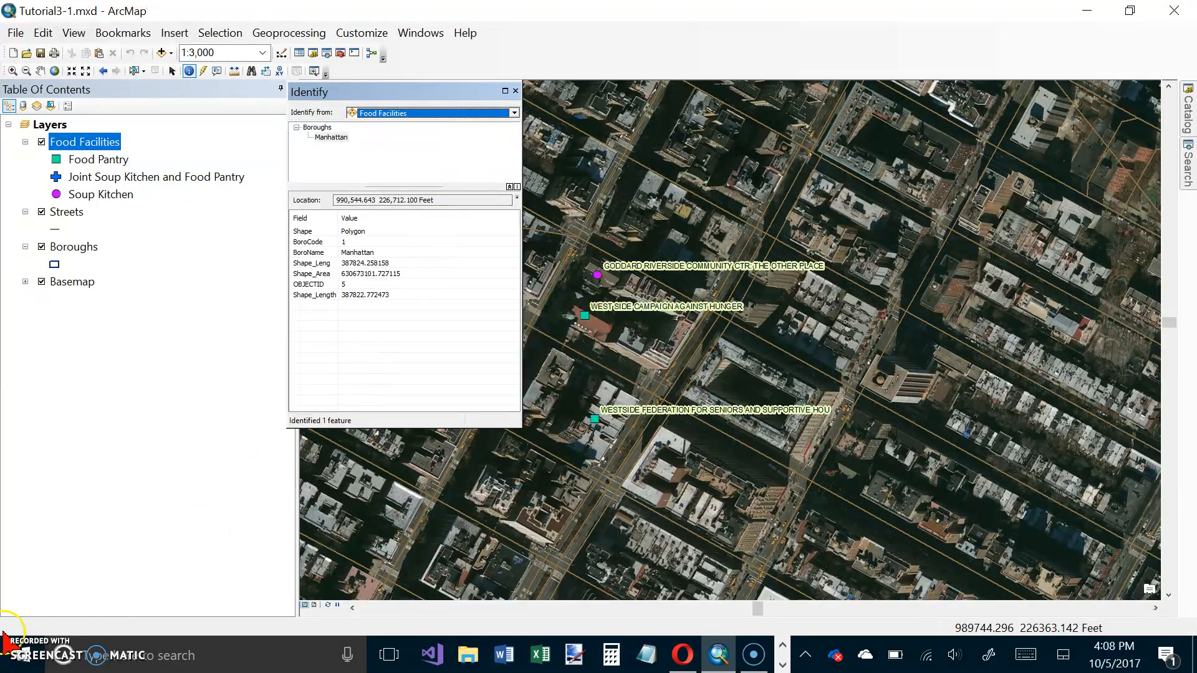
right_click(360, 218)
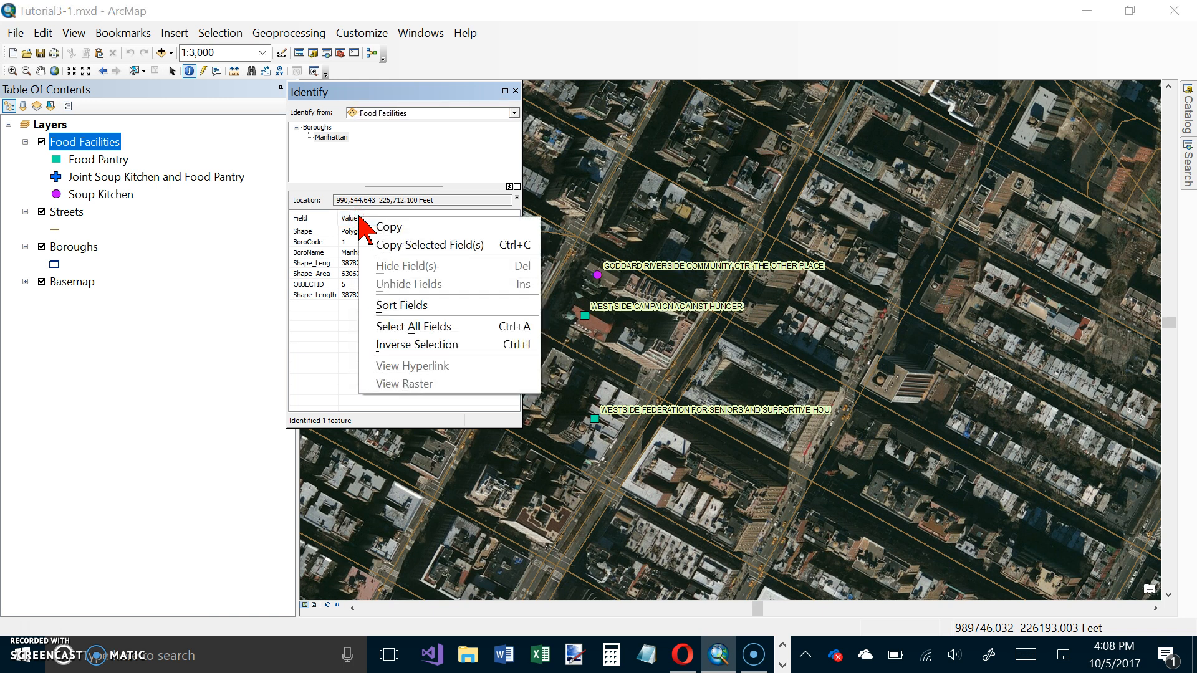
left_click(358, 219)
right_click(355, 218)
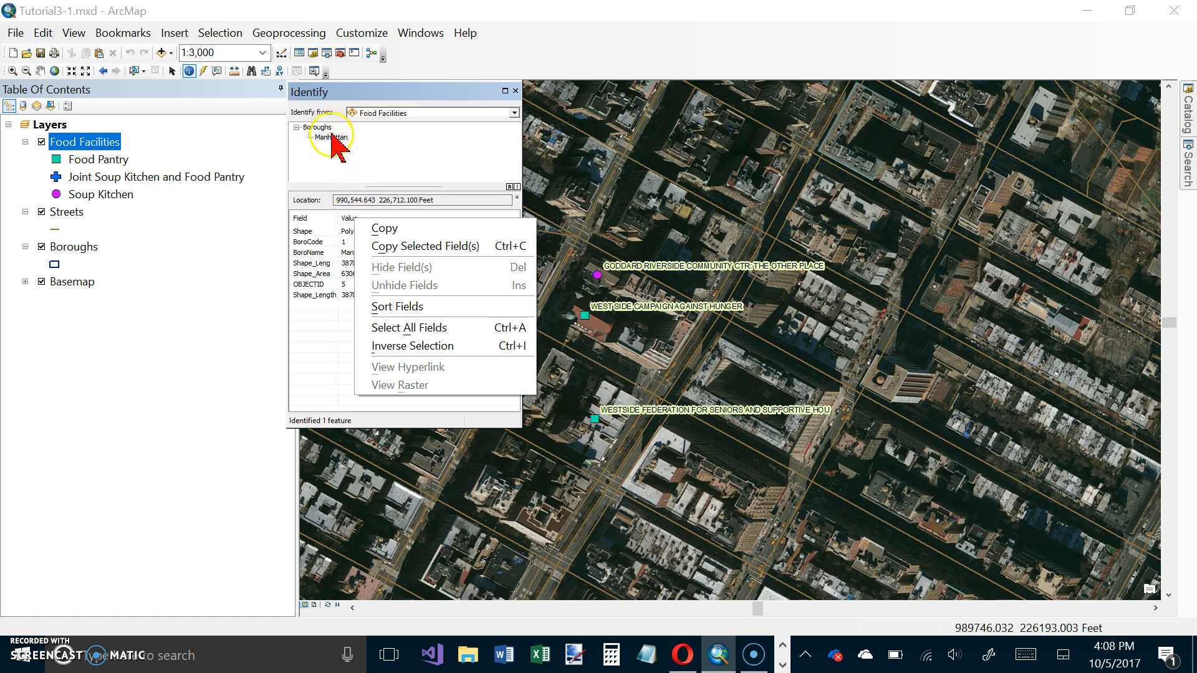
left_click(515, 91)
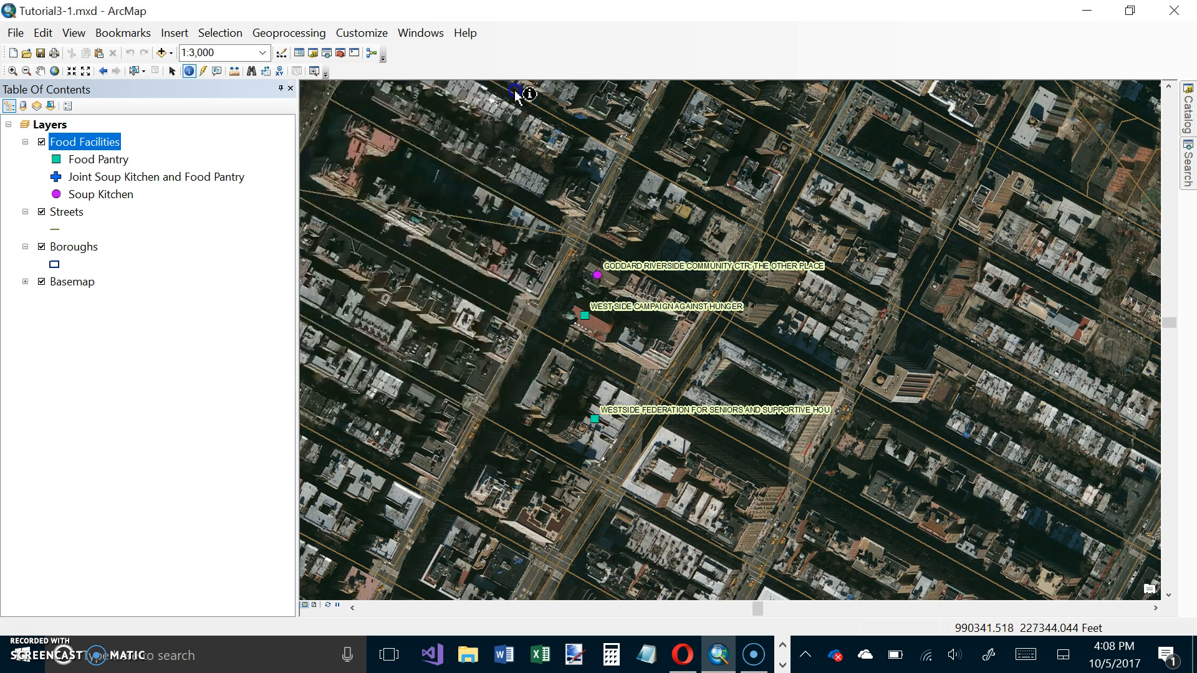
- Identify the West Side Campaign Against Hunger food pantry from the Food Facilities layer
left_click(587, 315)
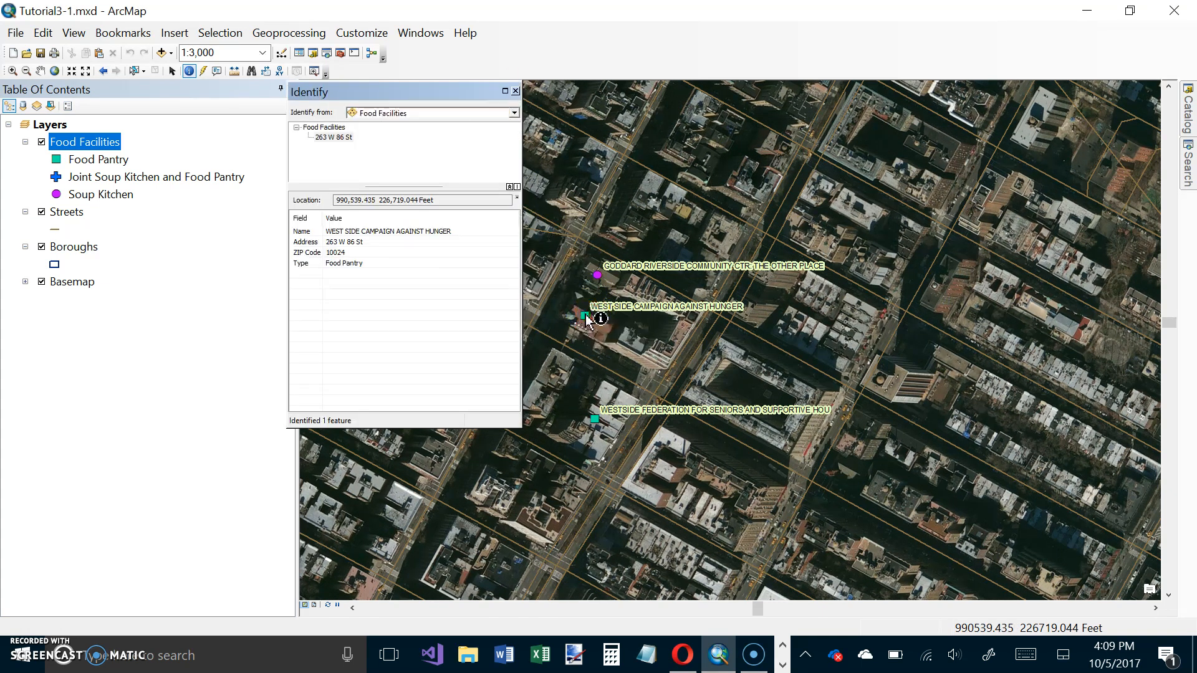
right_click(353, 218)
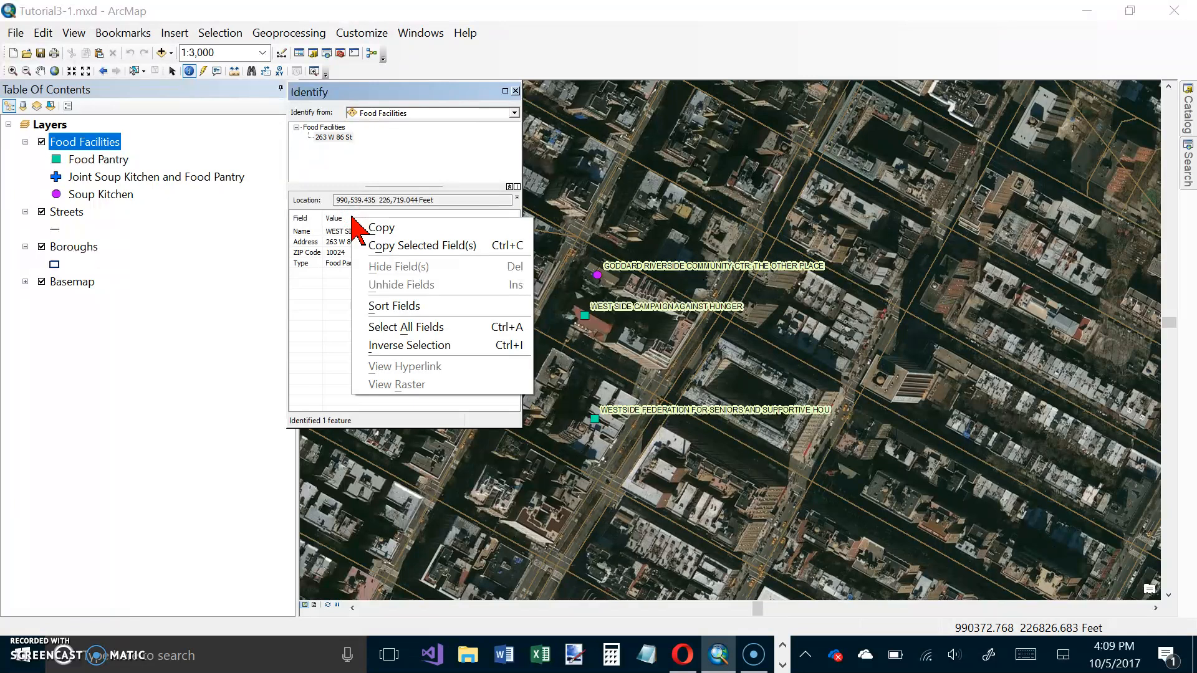
left_click(340, 219)
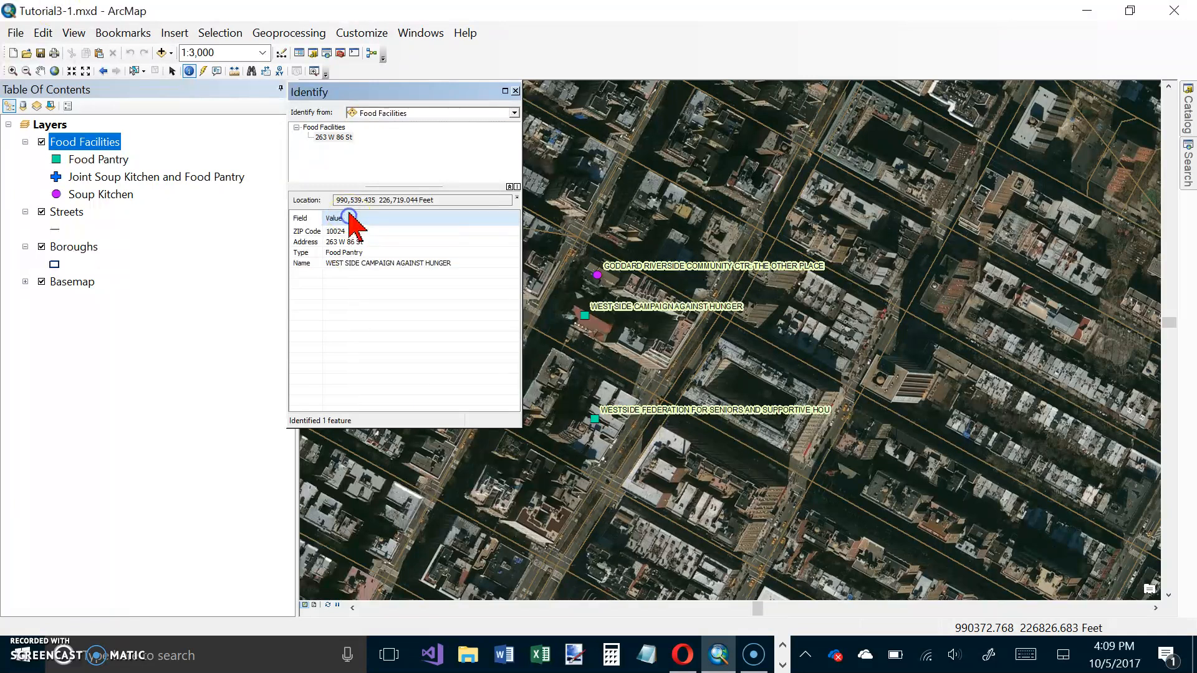
right_click(327, 138)
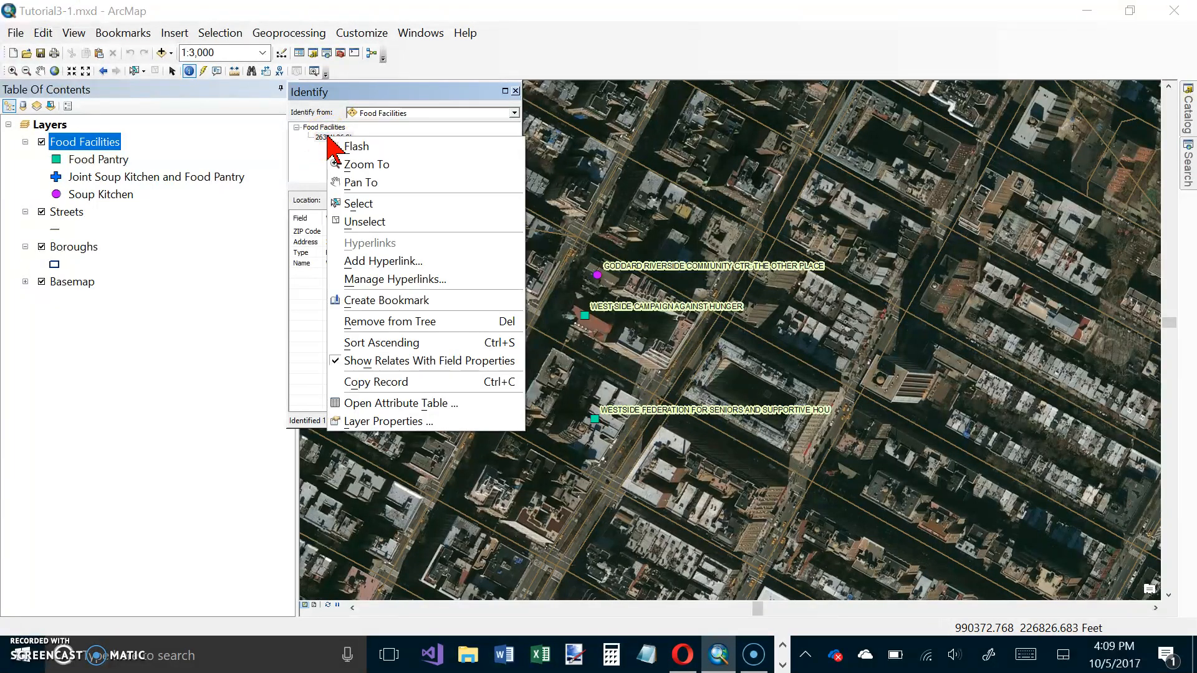
left_click(377, 261)
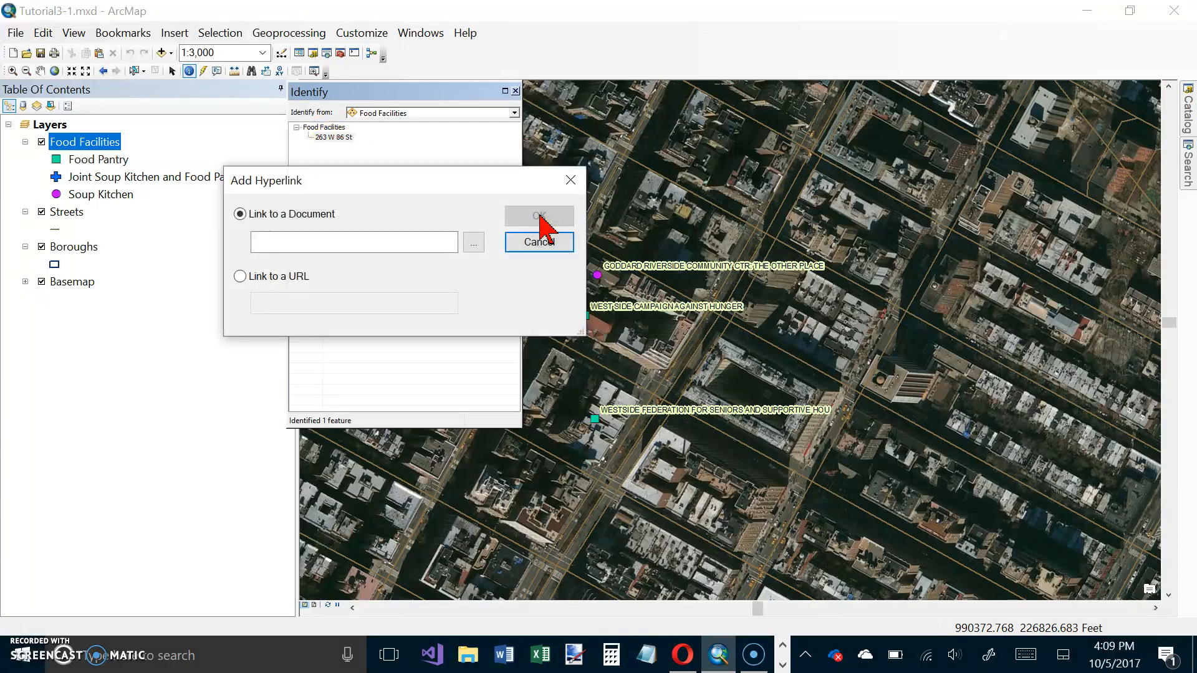
left_click(250, 277)
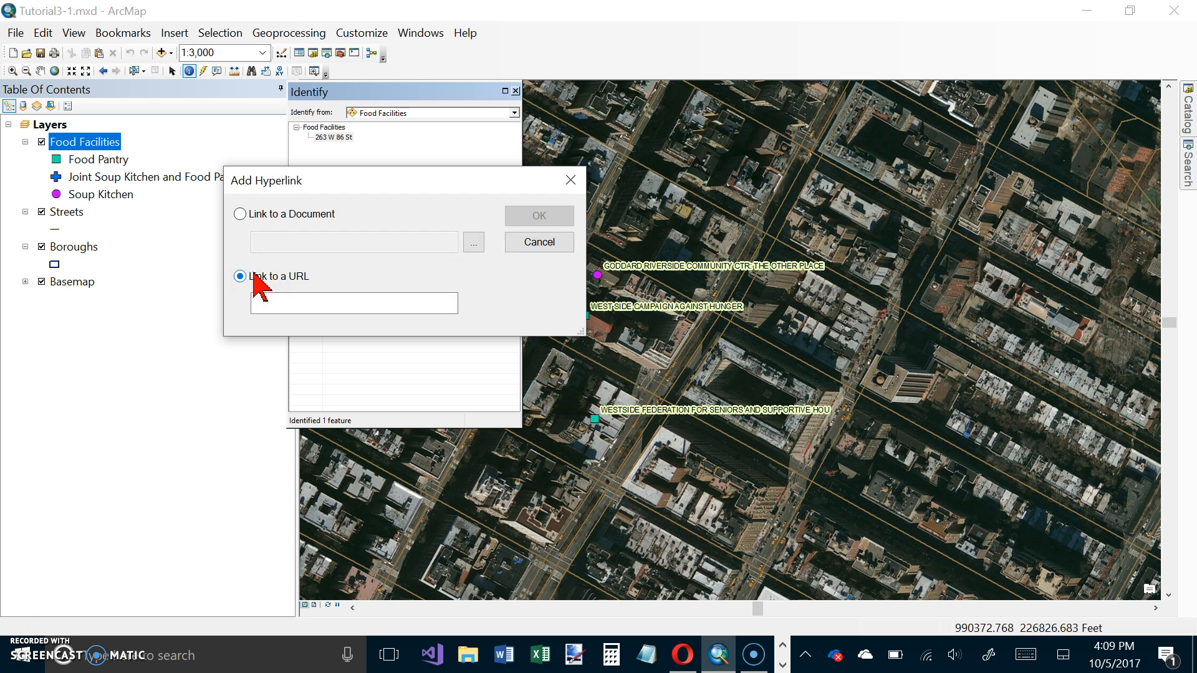
left_click(279, 301)
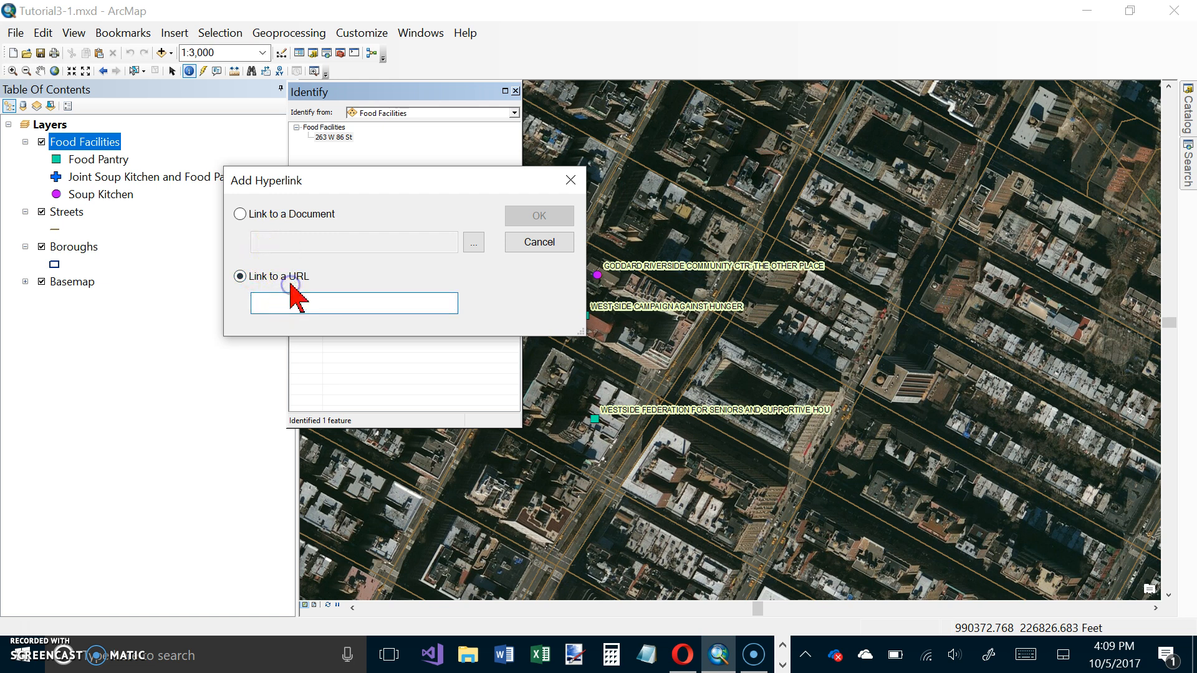
type("http:")
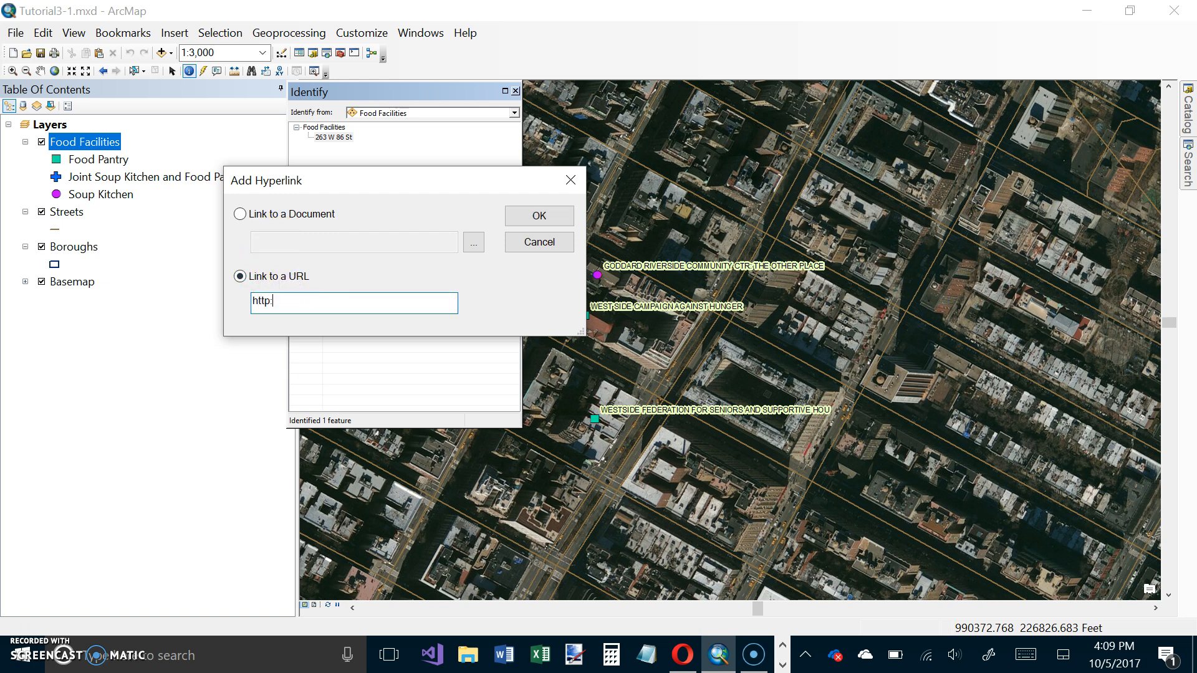
type("//www")
type(".wscah.org/")
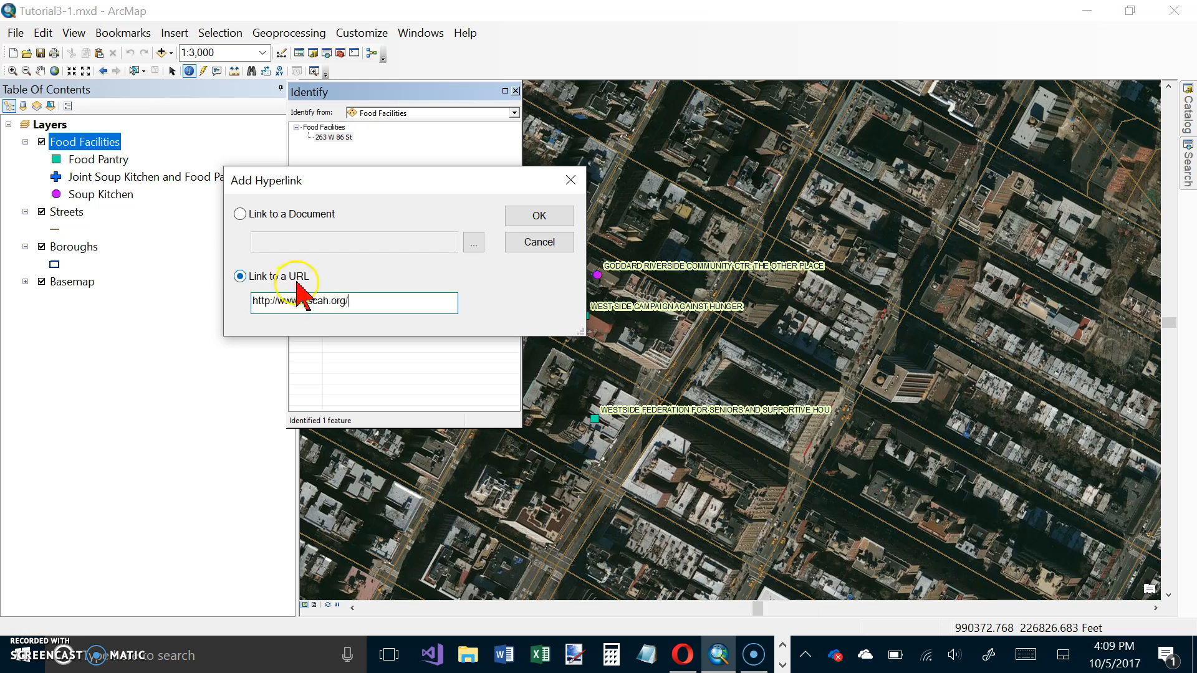
left_click(562, 217)
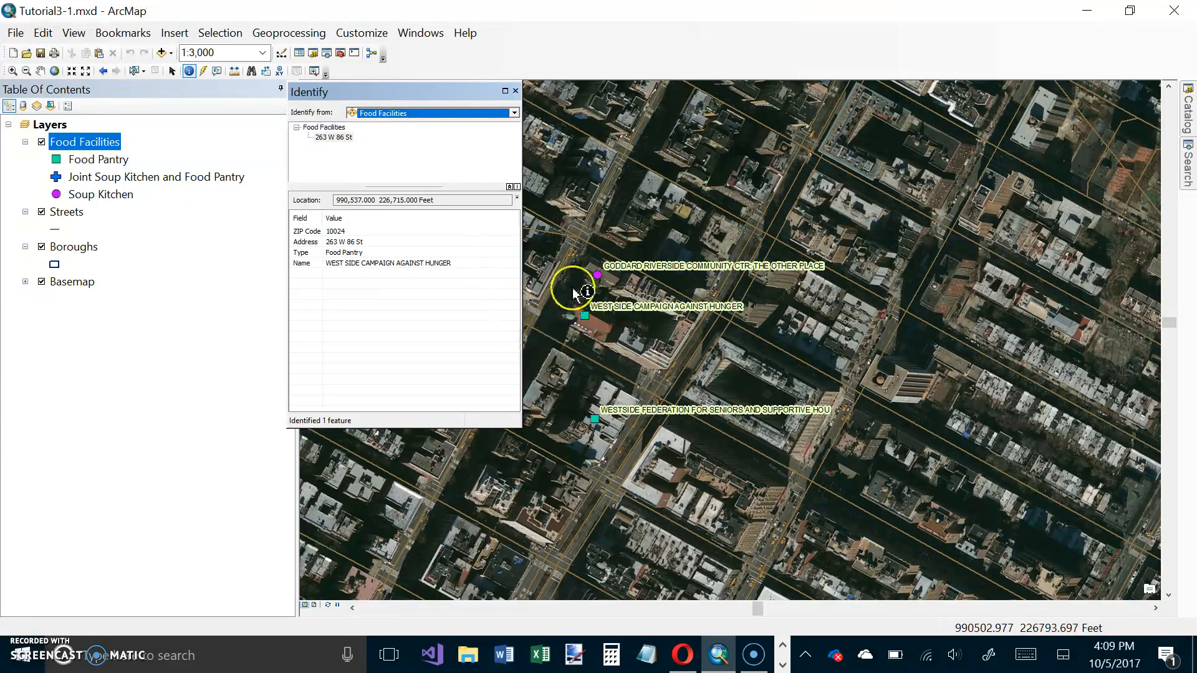
left_click(597, 274)
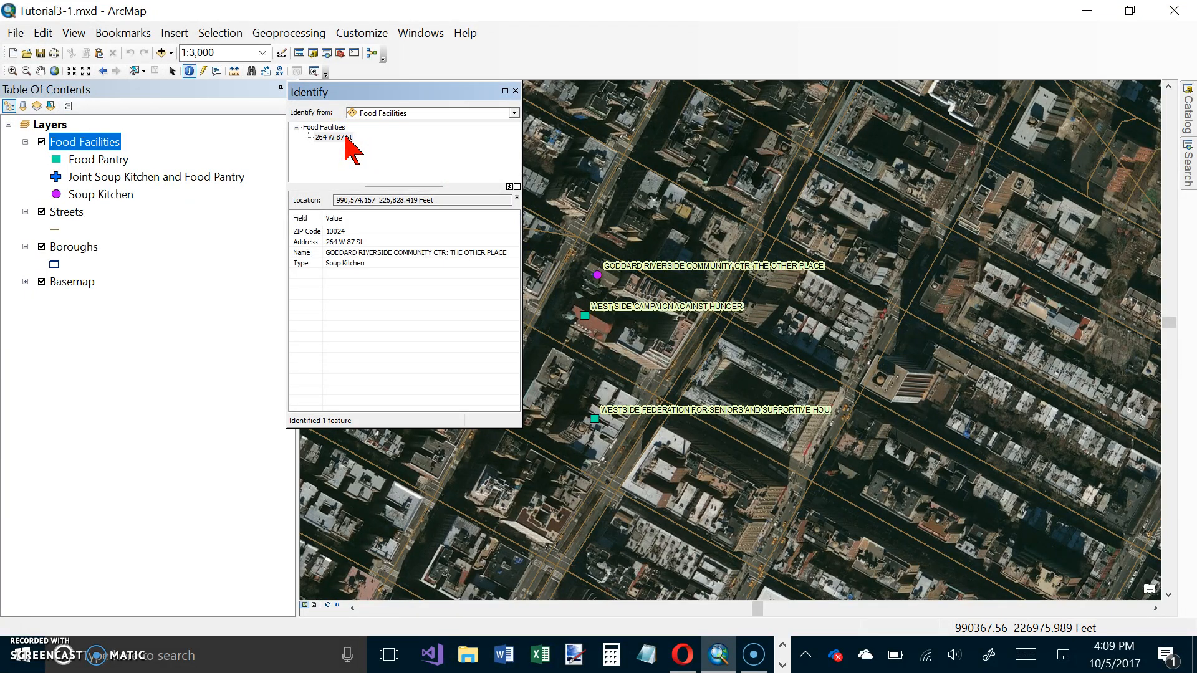
right_click(347, 139)
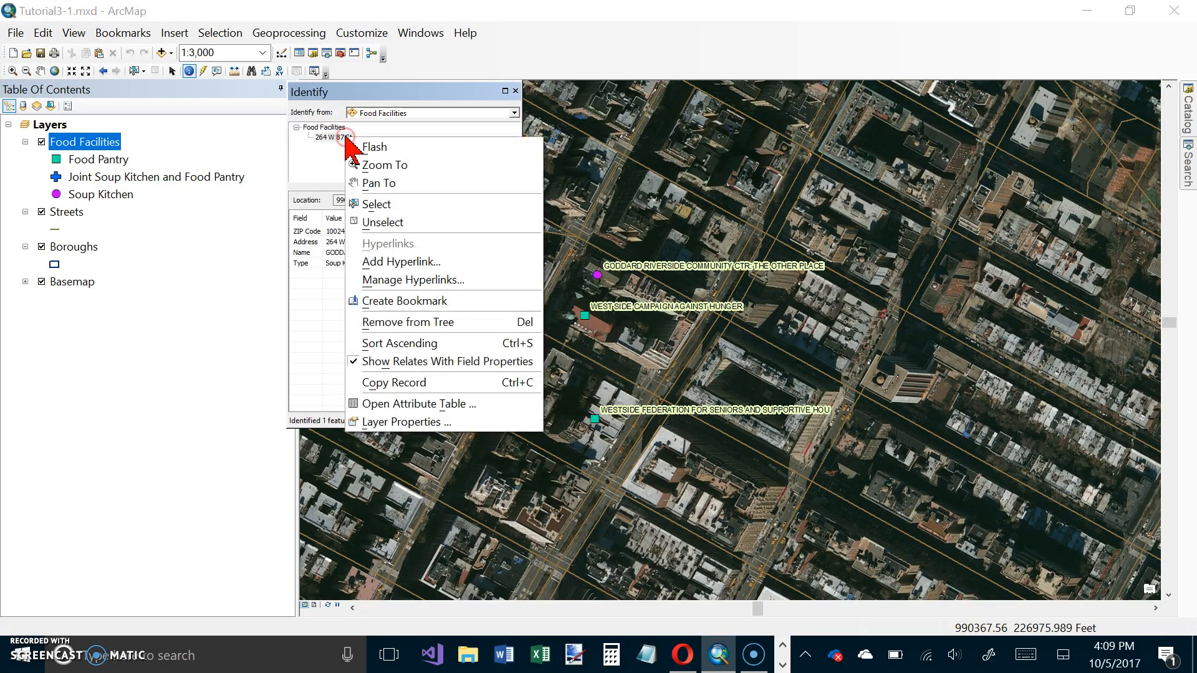
left_click(387, 261)
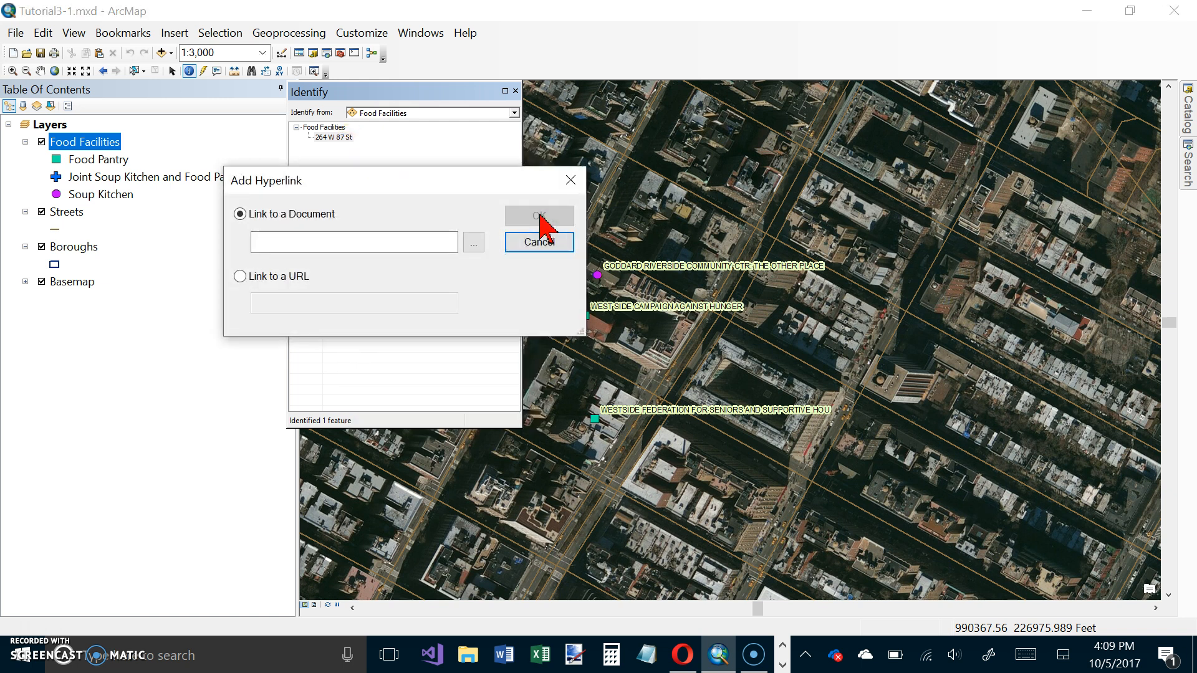
left_click(301, 281)
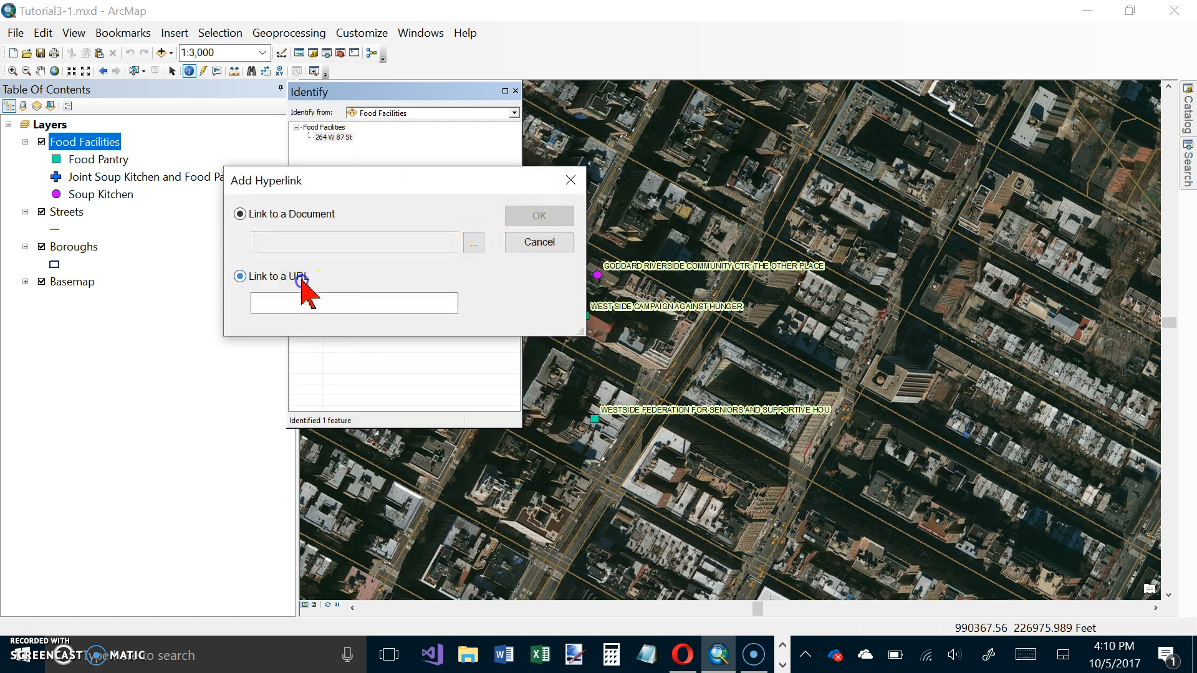
left_click(313, 307)
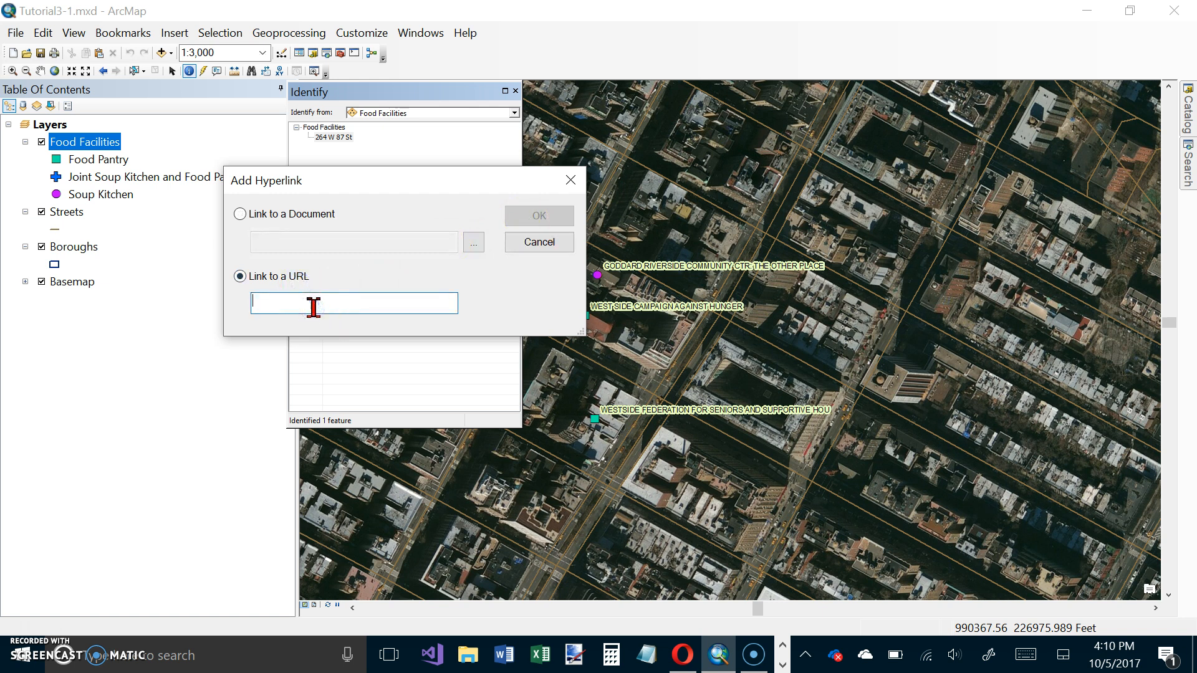
type("http://")
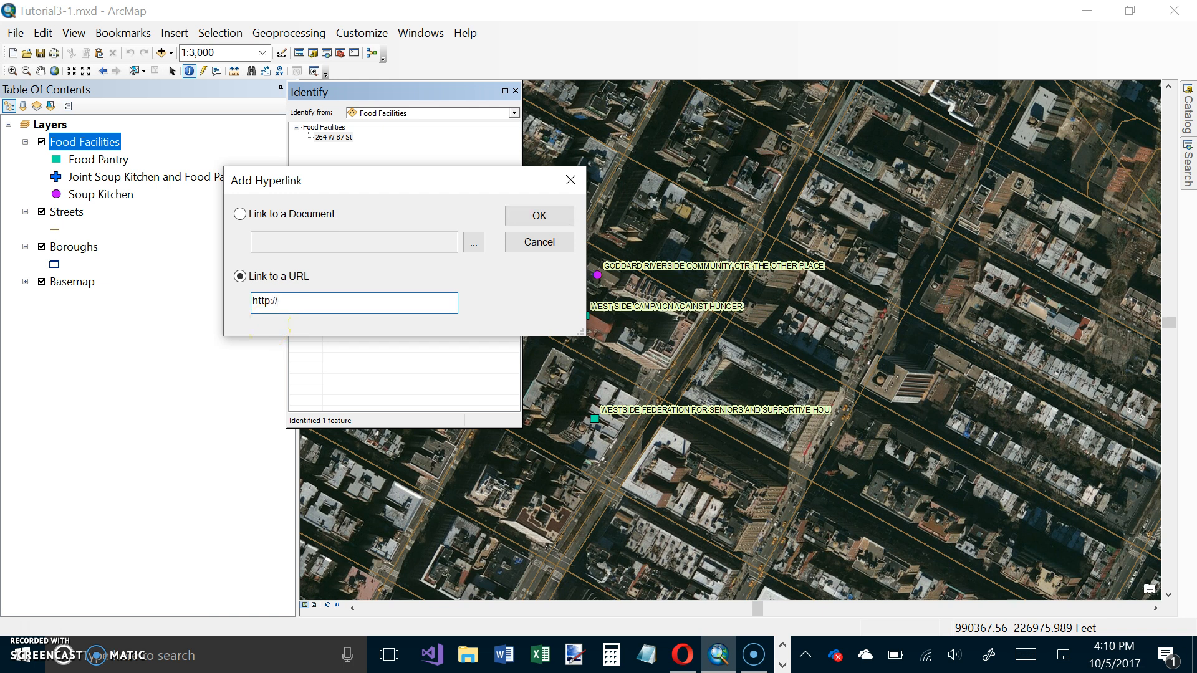
type("goddard.org")
left_click(549, 215)
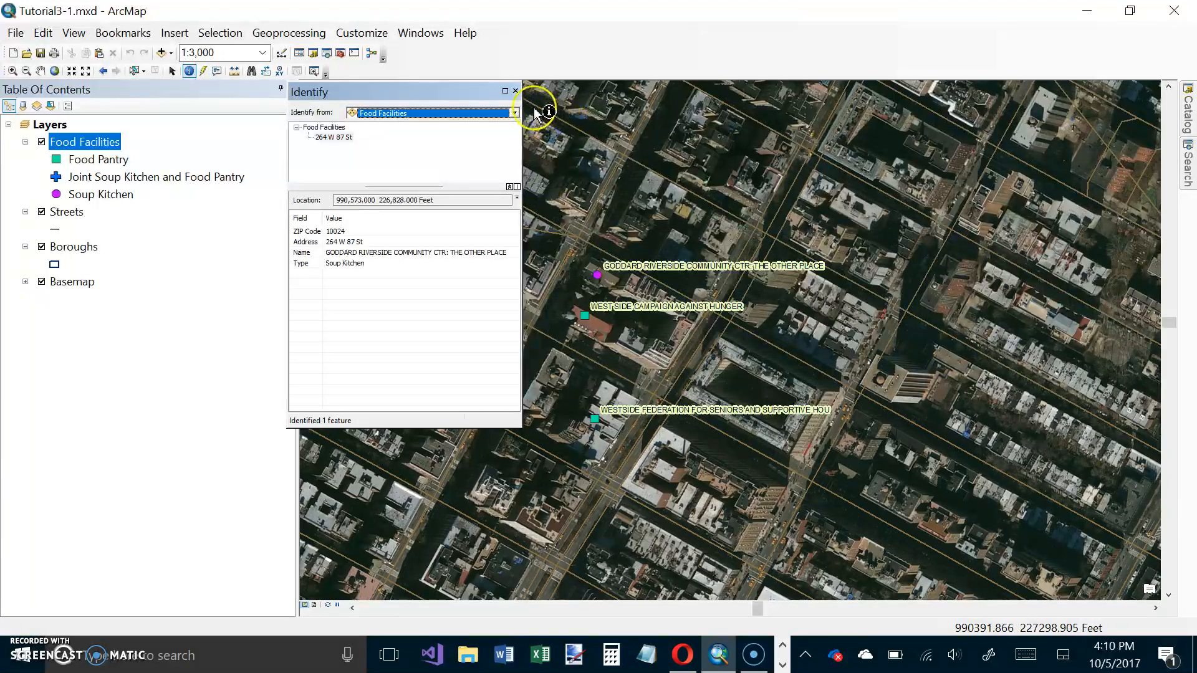
left_click(515, 91)
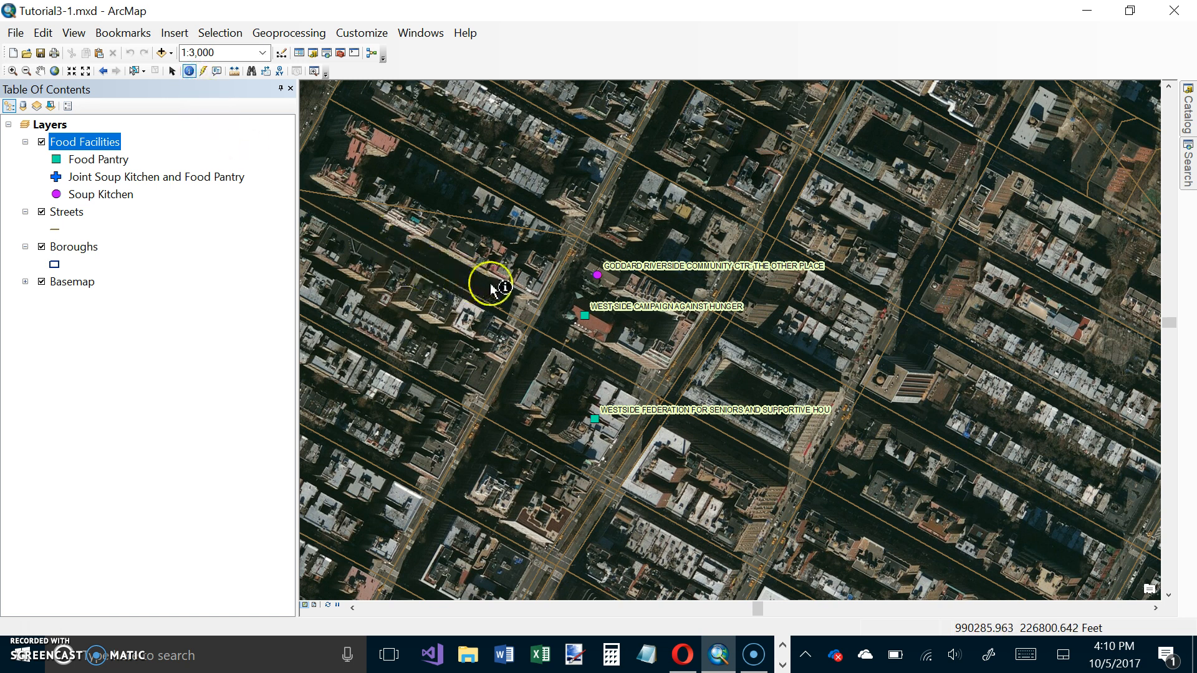
- Try to identify the Westside Federation for Seniors food pantry at its marker
left_click(598, 423)
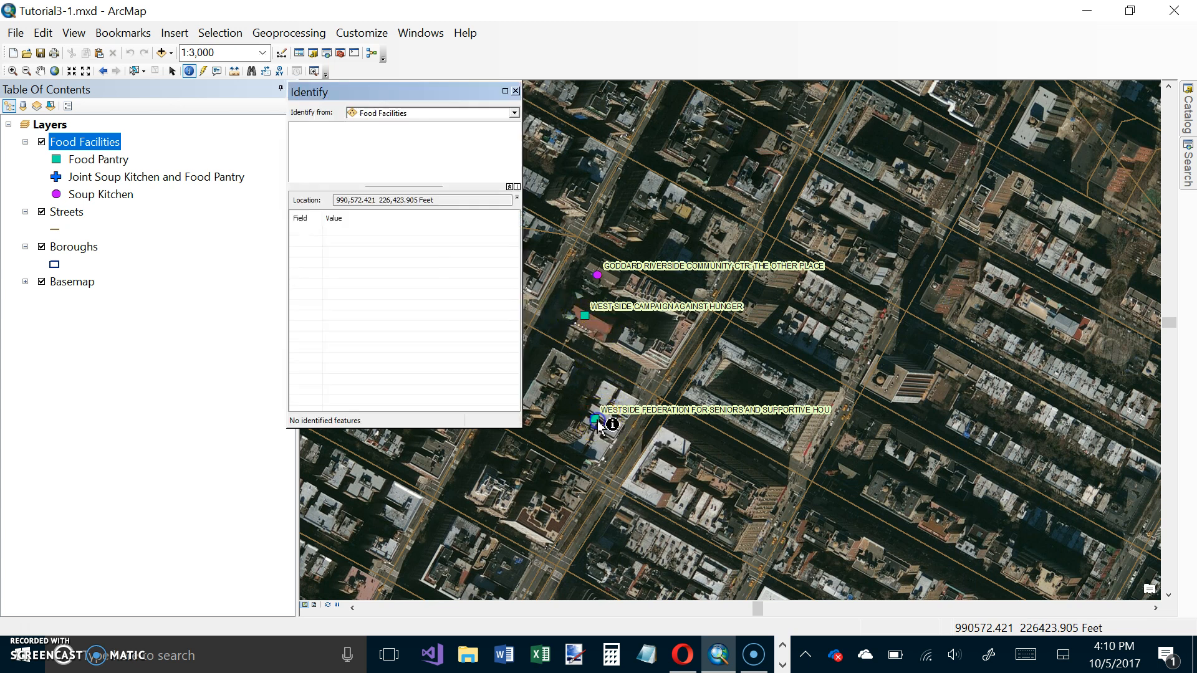
left_click(447, 190)
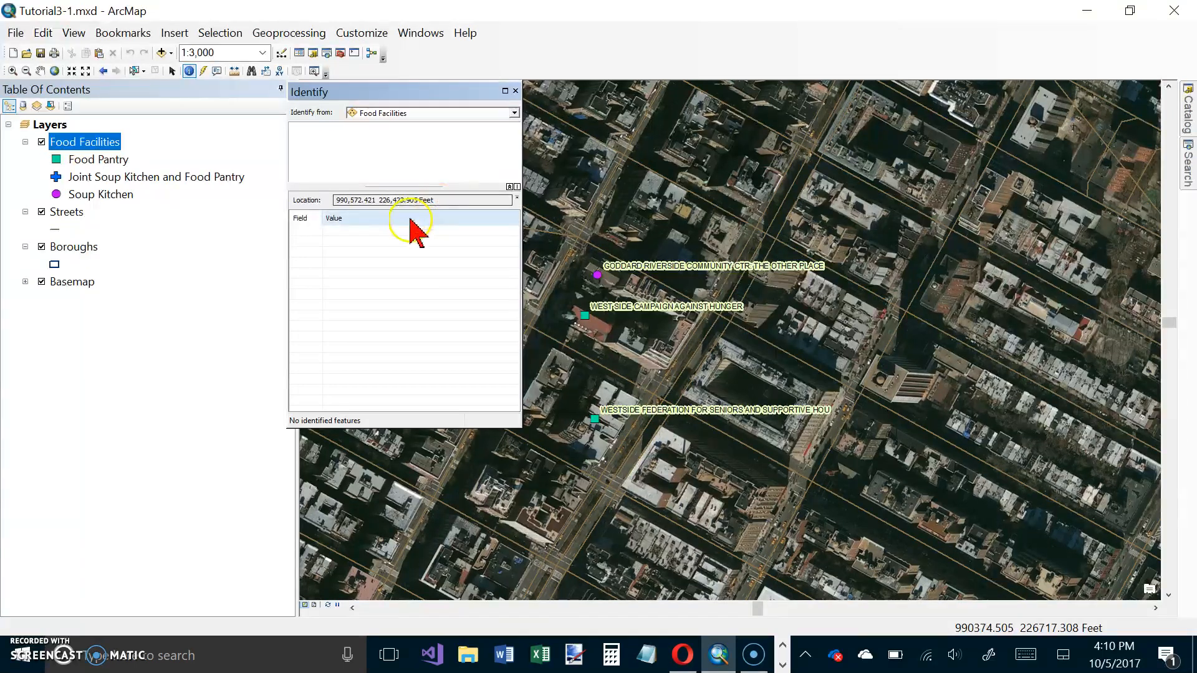
left_click(515, 90)
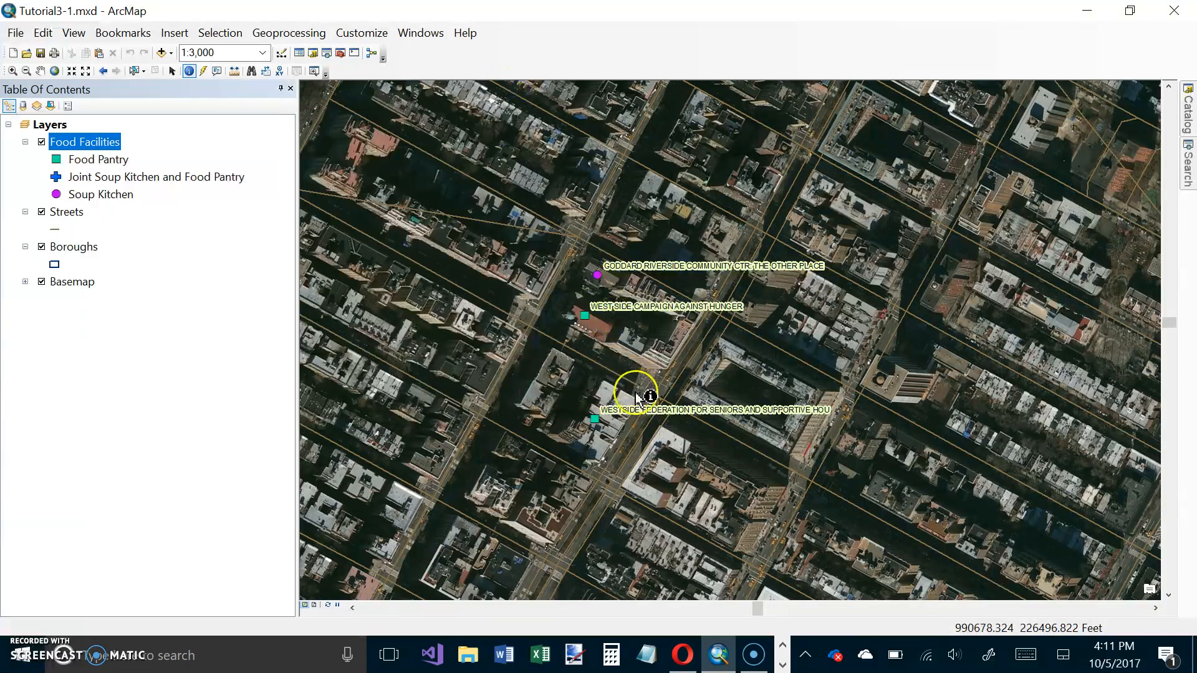
left_click(597, 419)
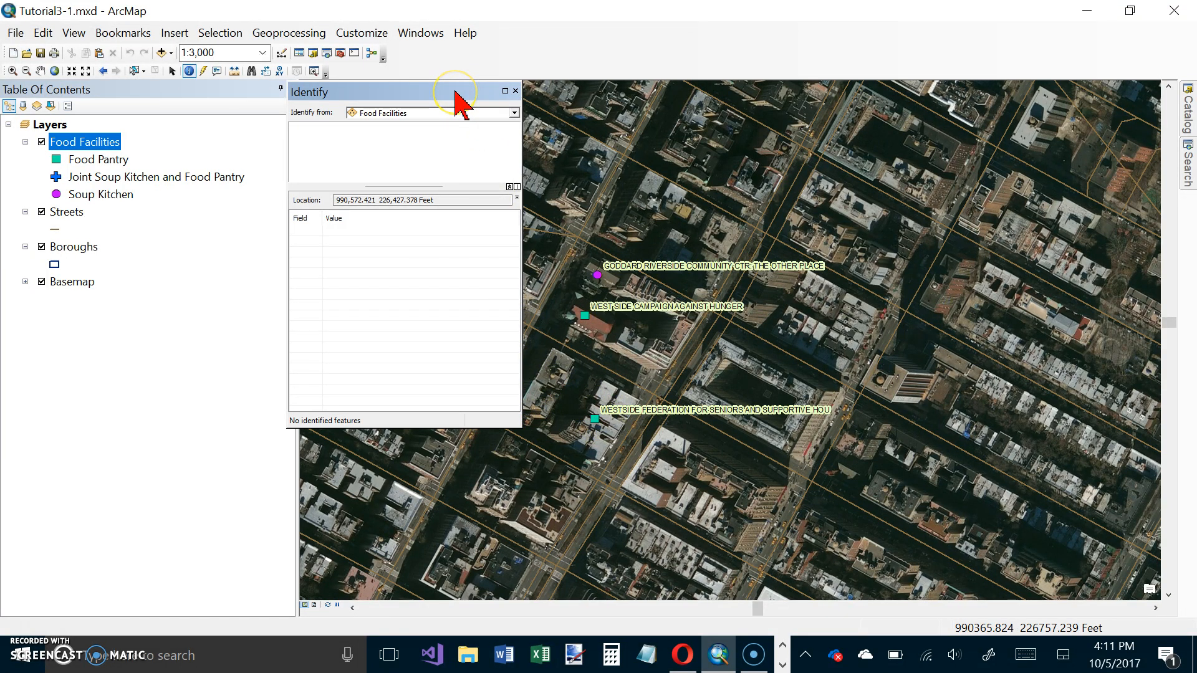
left_click(474, 122)
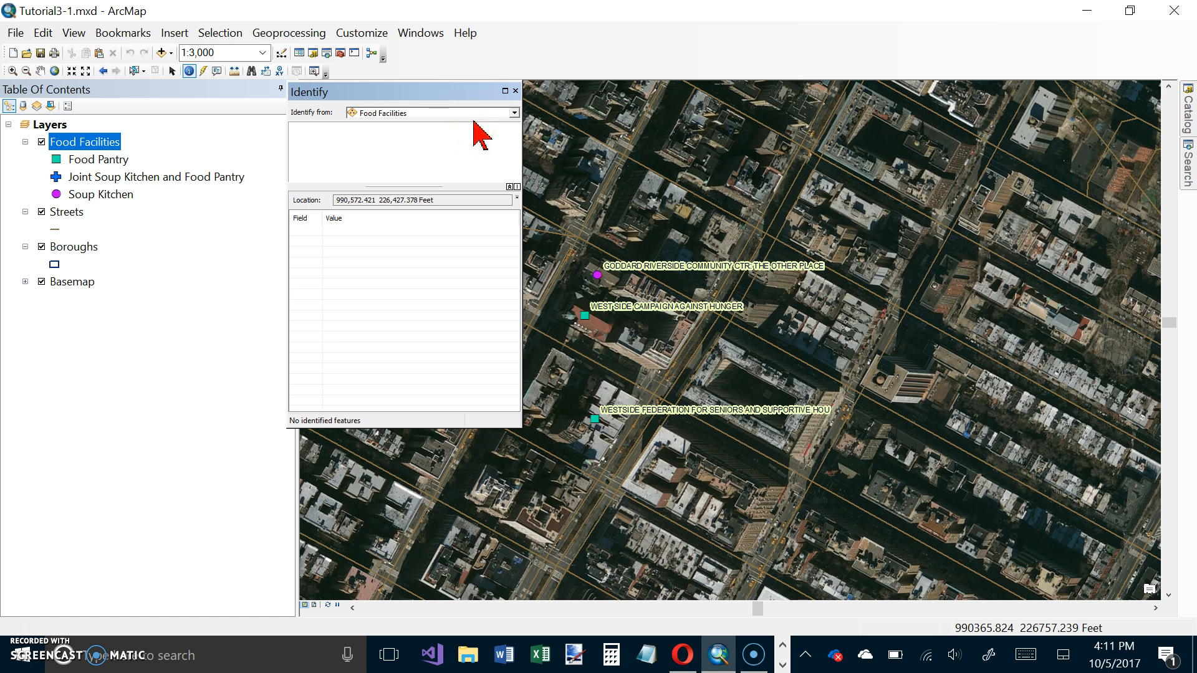
left_click(27, 624)
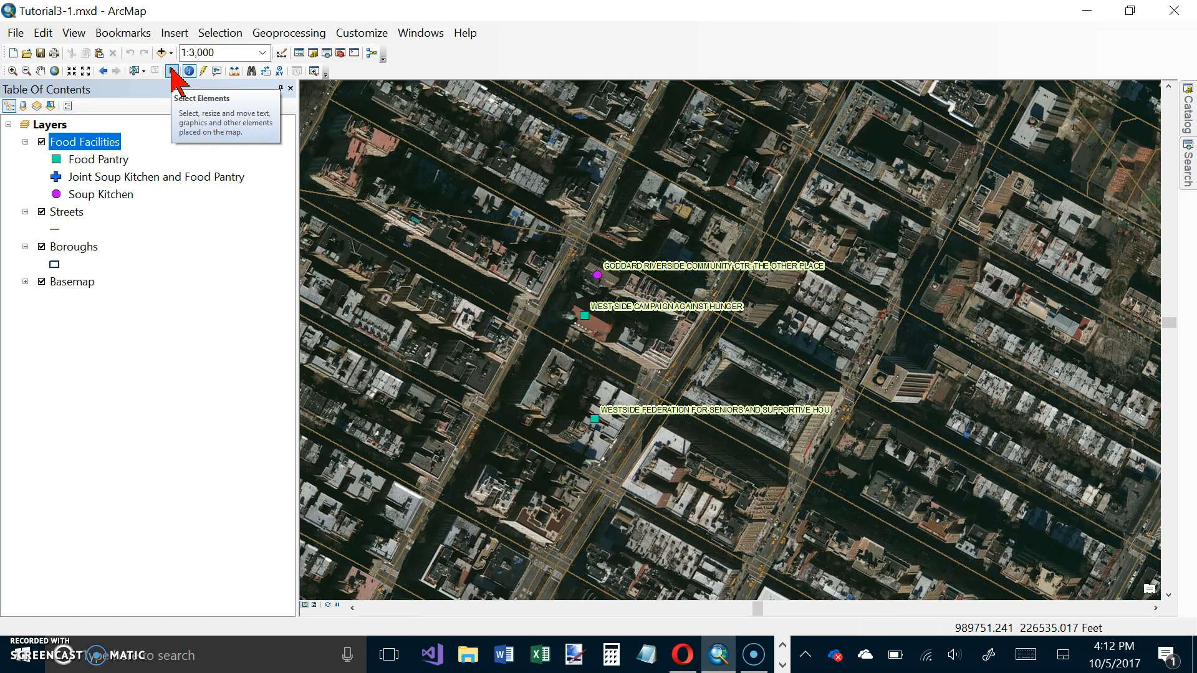
- Identify the Westside Federation for Seniors food pantry and start adding a document hyperlink to it
left_click(193, 70)
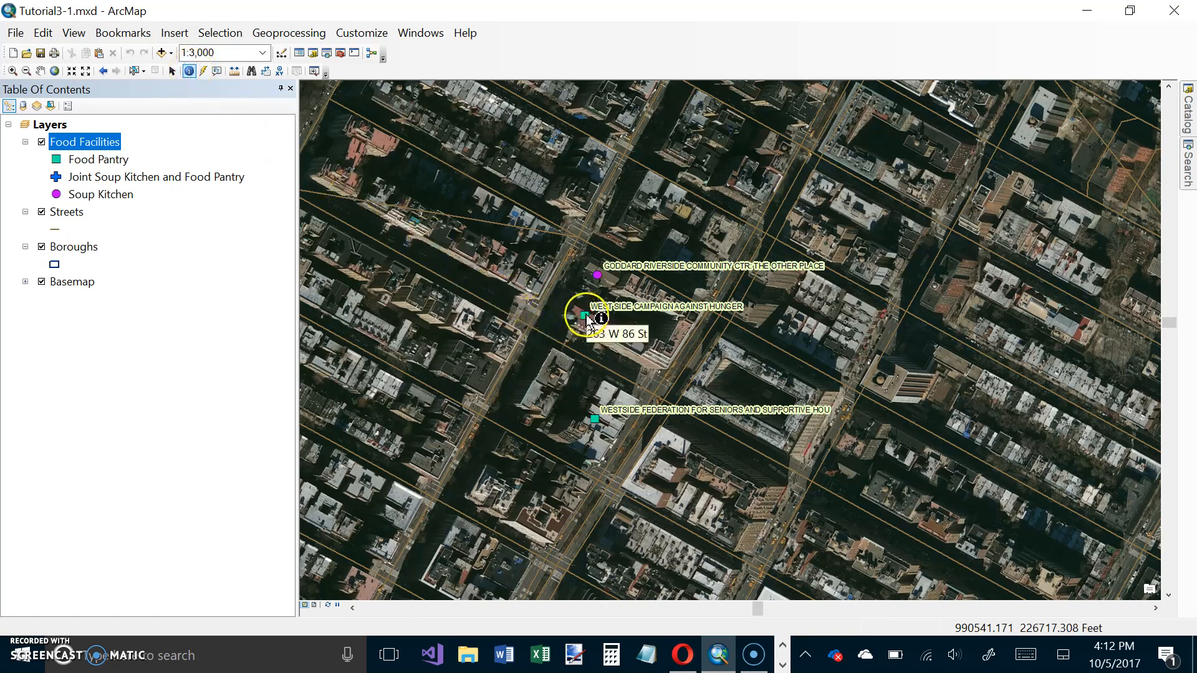
left_click(602, 424)
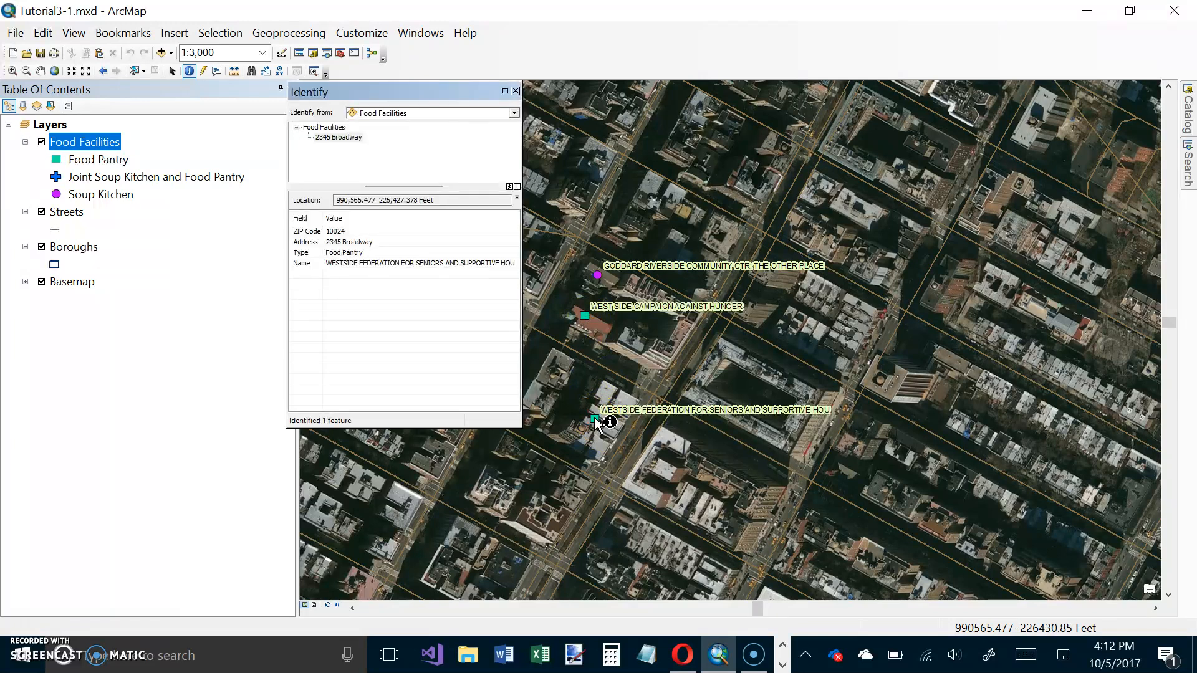
right_click(331, 138)
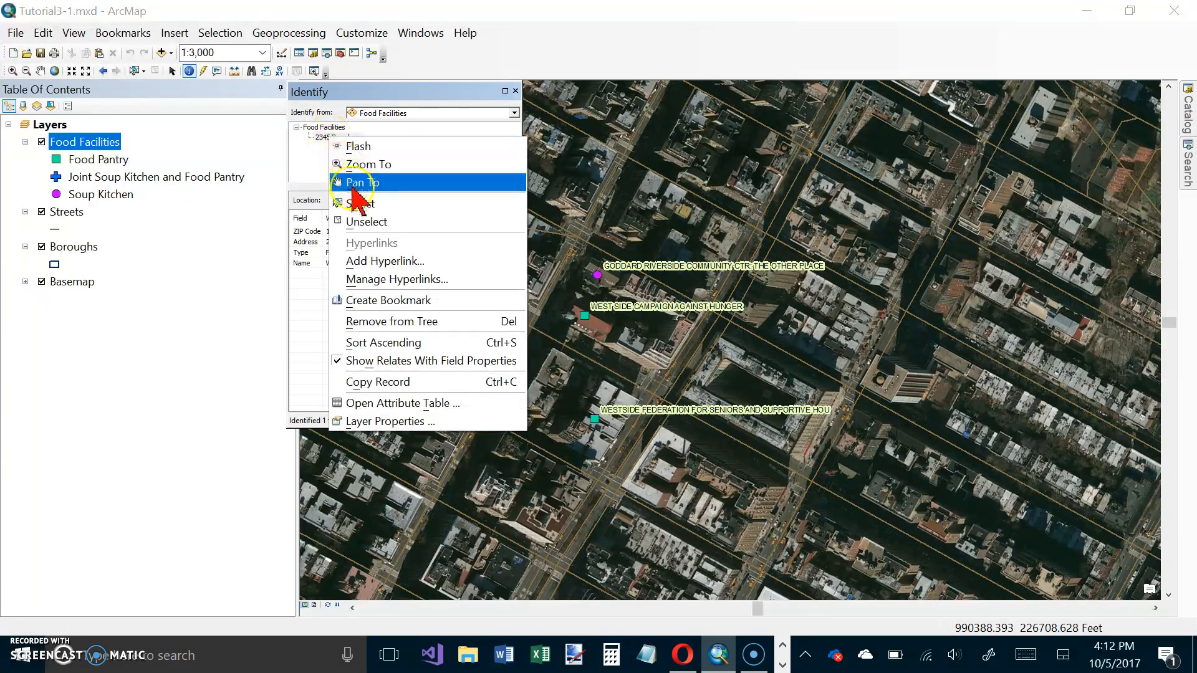
left_click(377, 262)
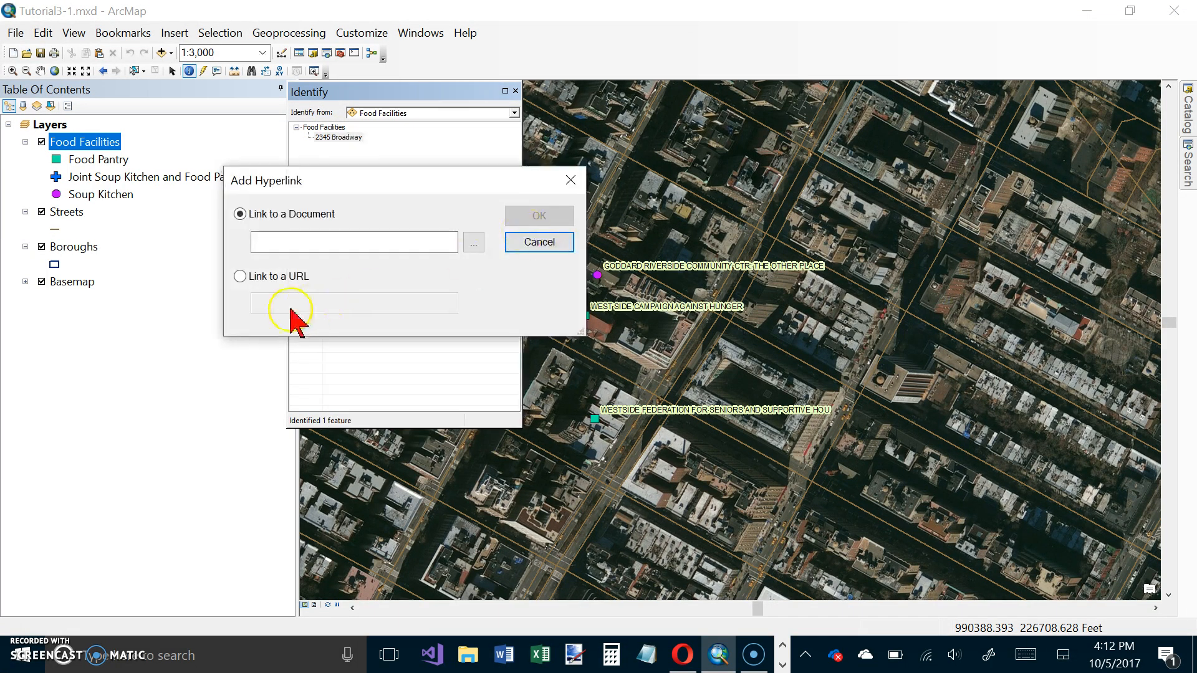
left_click(271, 277)
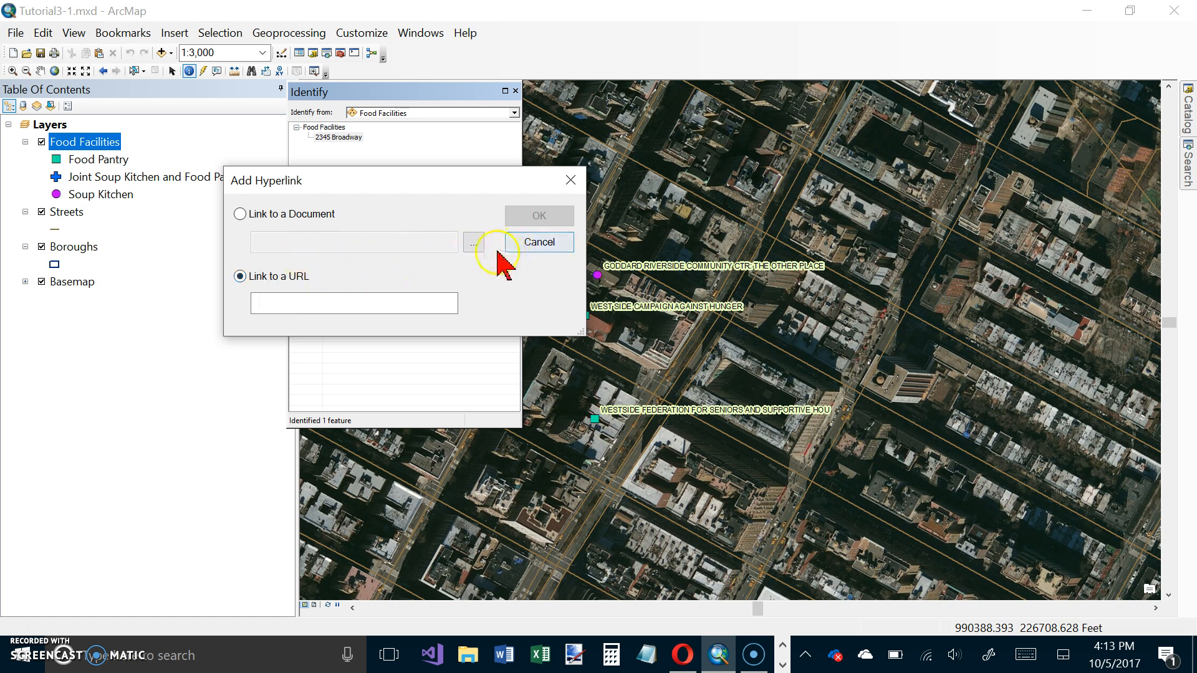
left_click(243, 214)
left_click(474, 242)
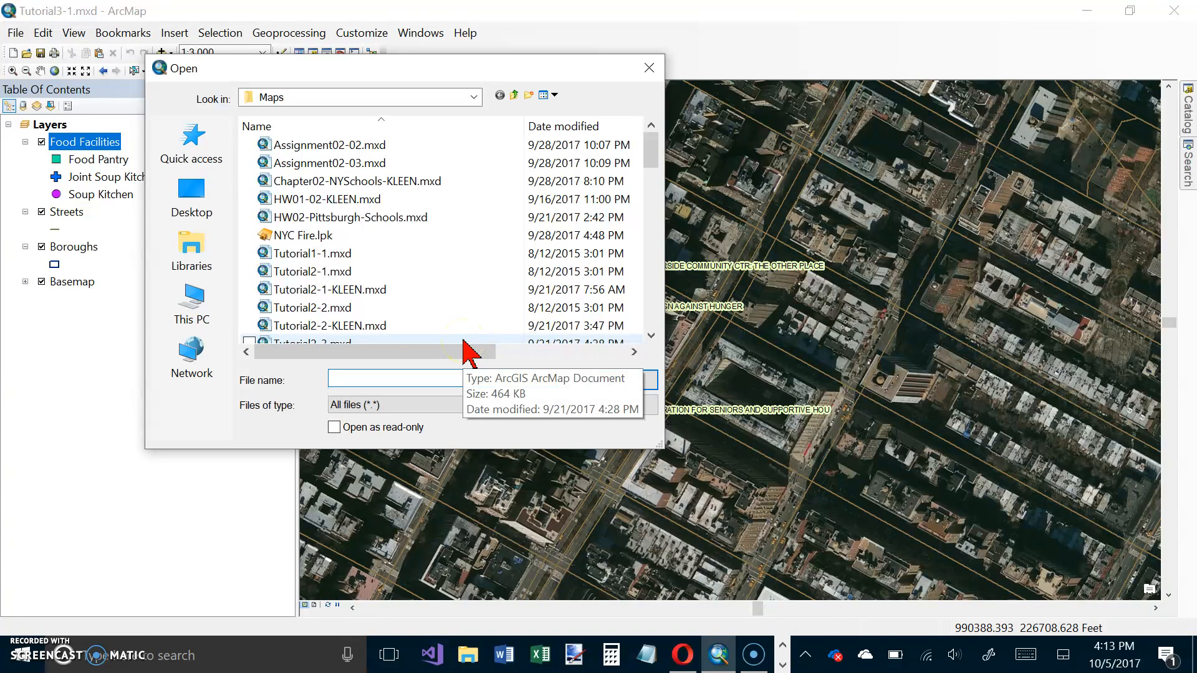
- Link the food pantry to Westside Federation.pdf from the GIST1\Data\DataFiles folder and close the Identify results
left_click(512, 95)
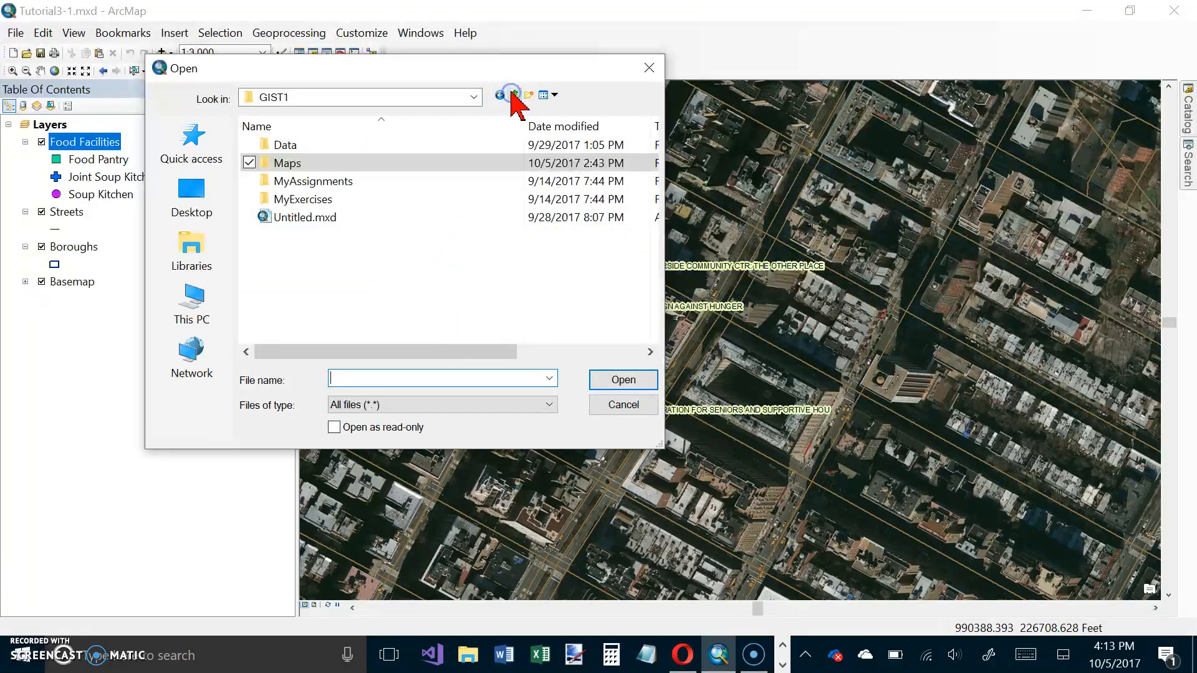
double_click(310, 148)
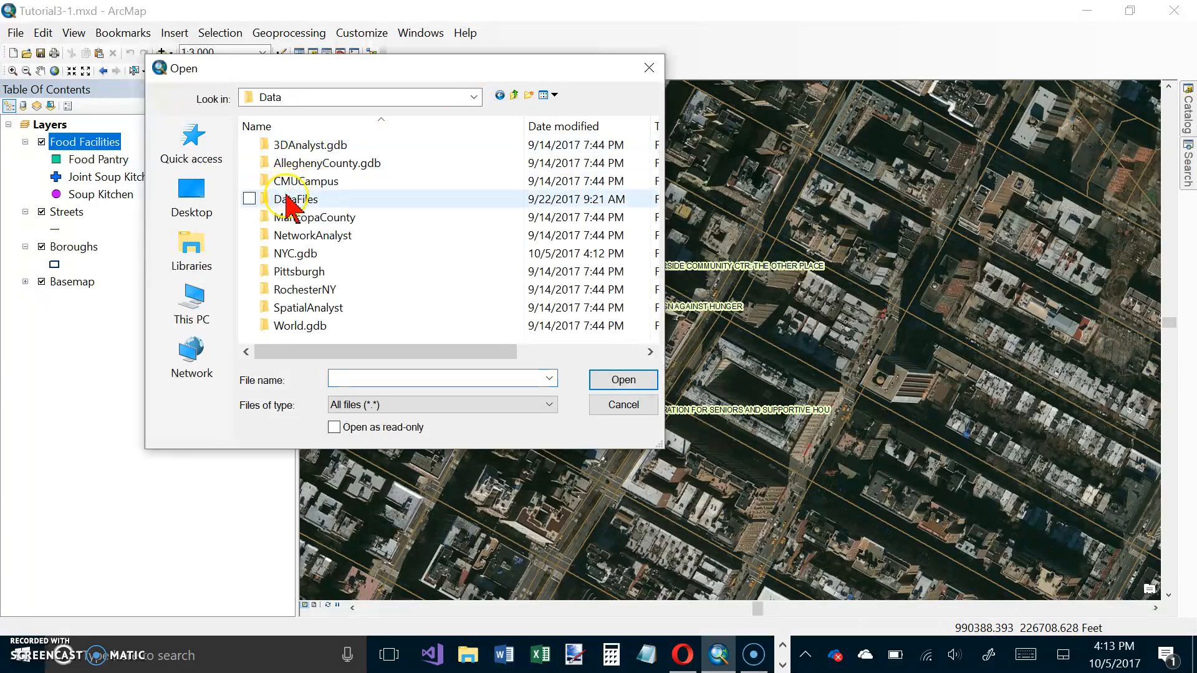
double_click(288, 201)
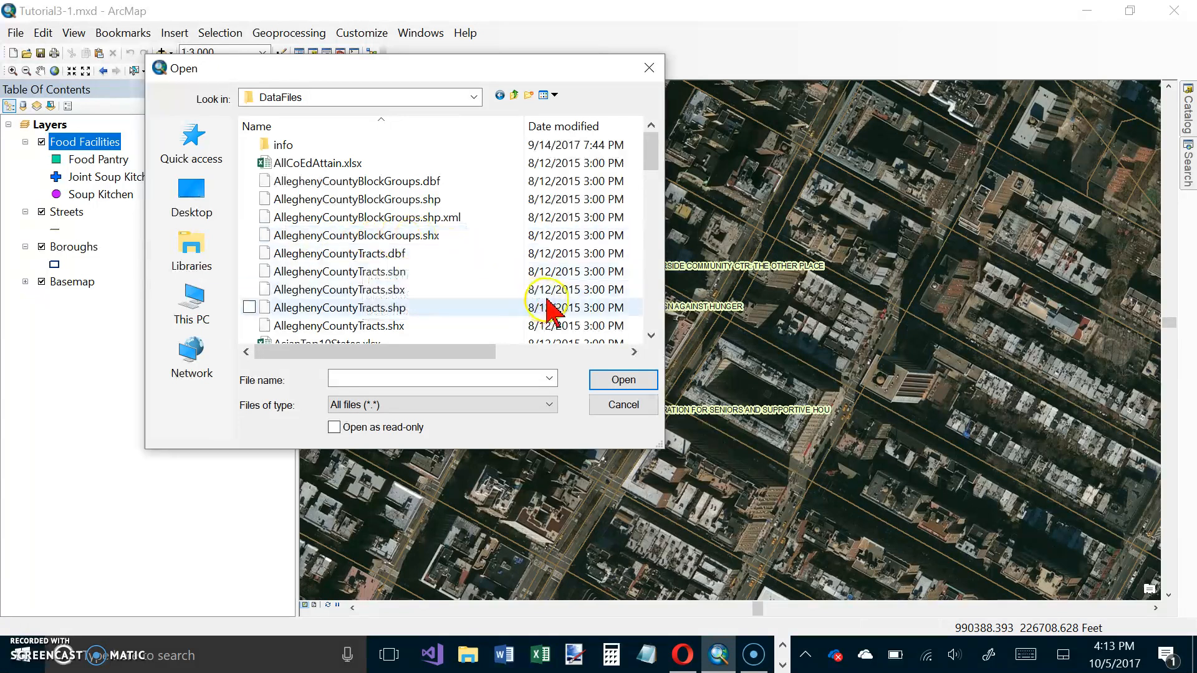
left_click(655, 151)
left_click_drag(655, 152, 657, 321)
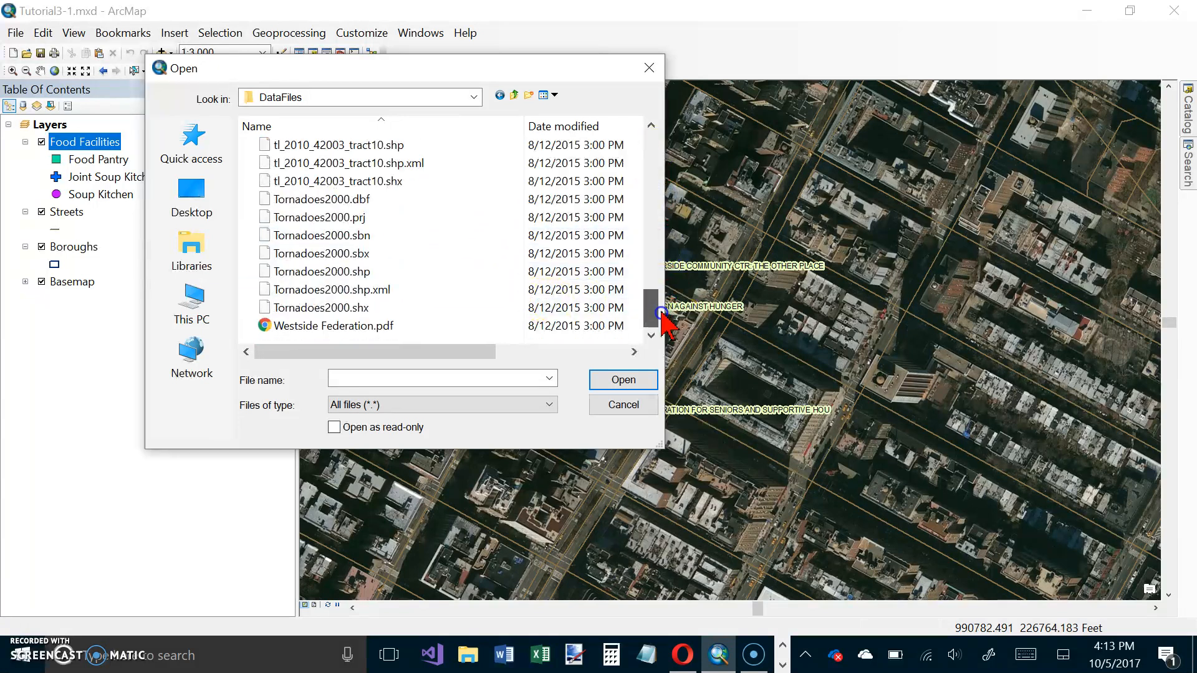
left_click(380, 332)
left_click(608, 383)
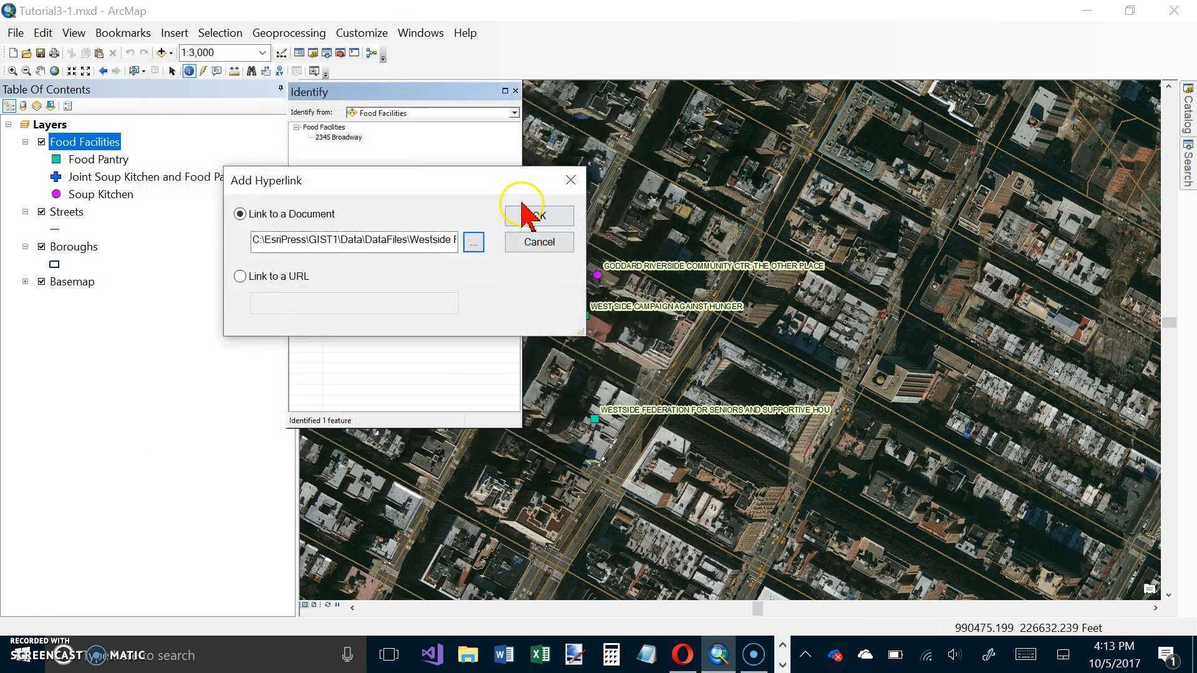
left_click(533, 226)
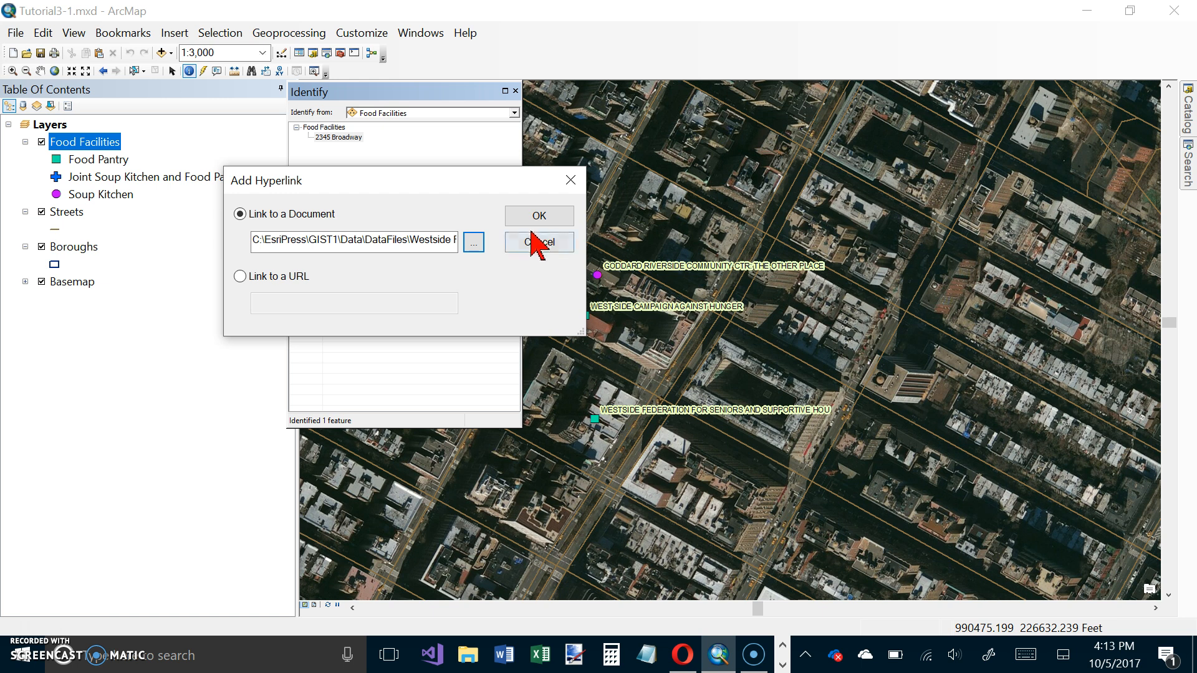
left_click(540, 217)
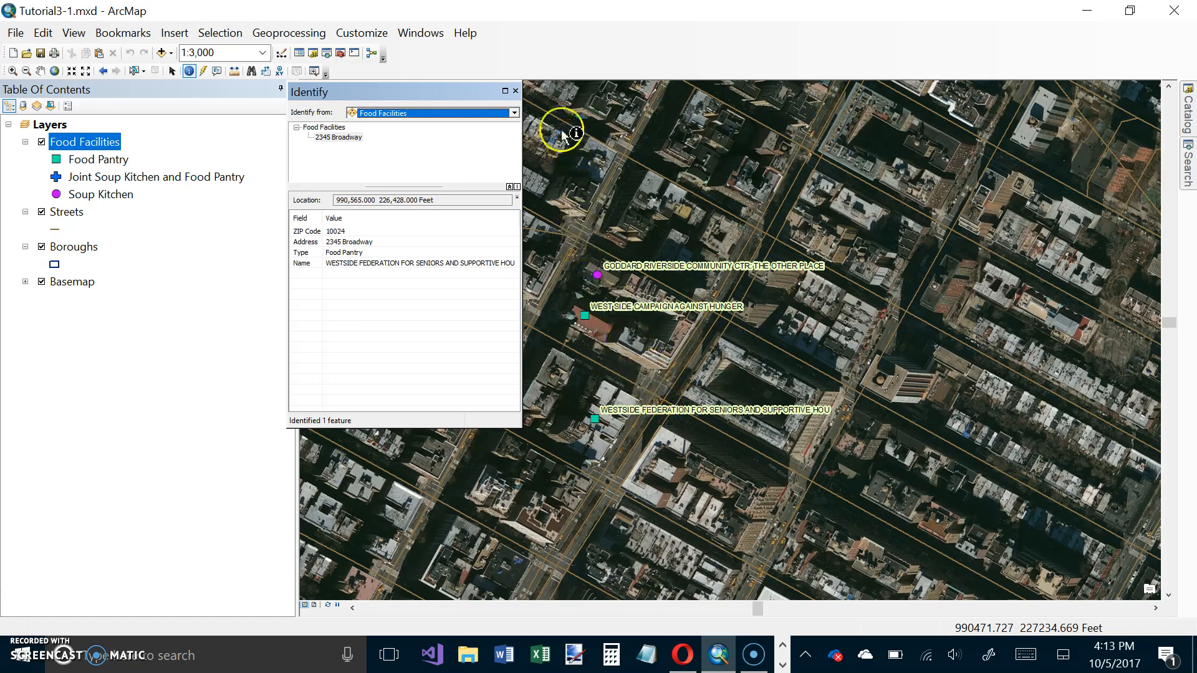
left_click(515, 91)
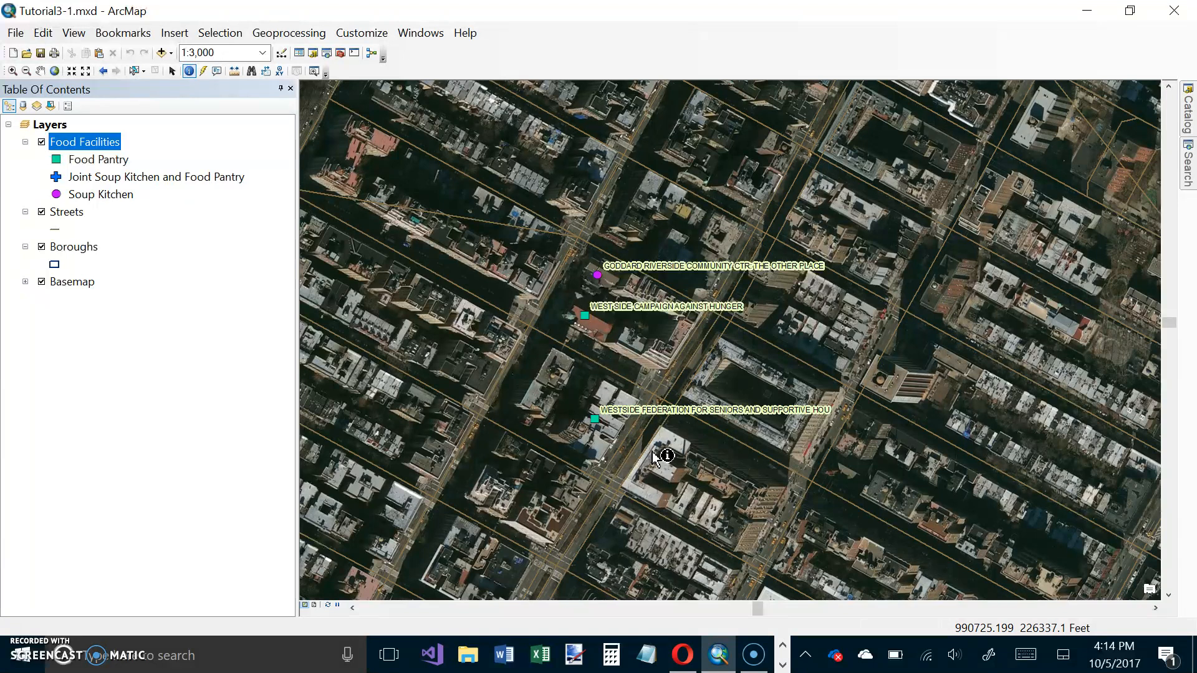
- Save the map document in the Maps folder as Tutorial3-1 with the author's name appended after a hyphen, replacing the existing file
left_click(10, 34)
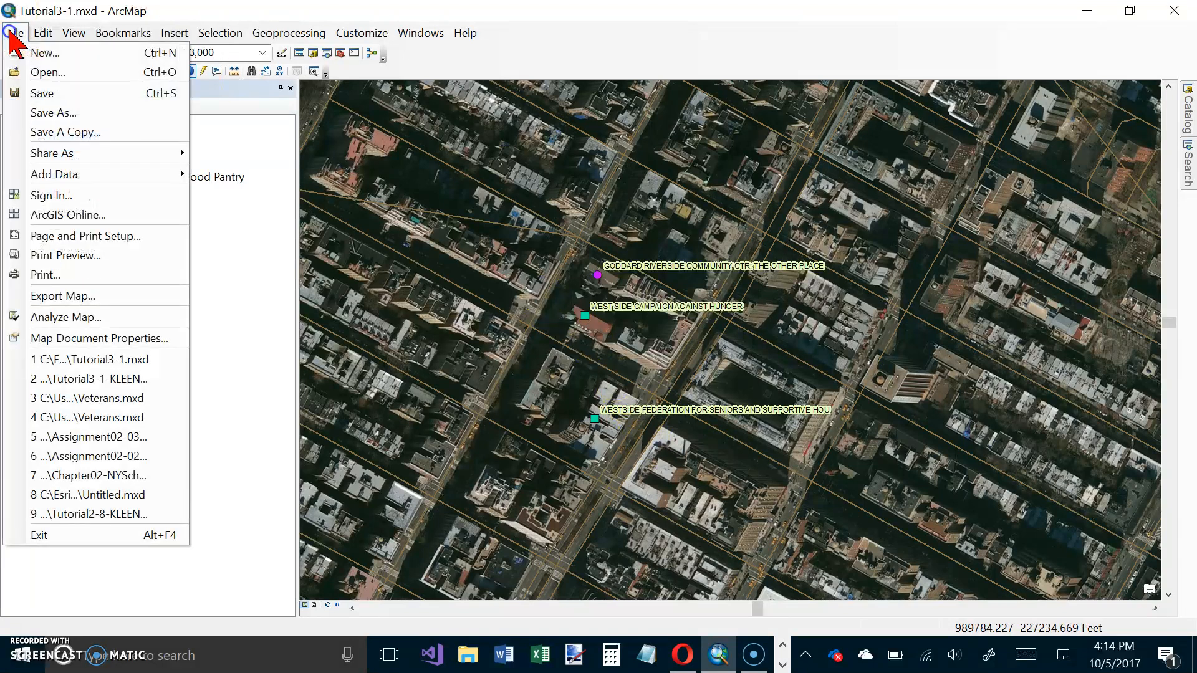
left_click(43, 115)
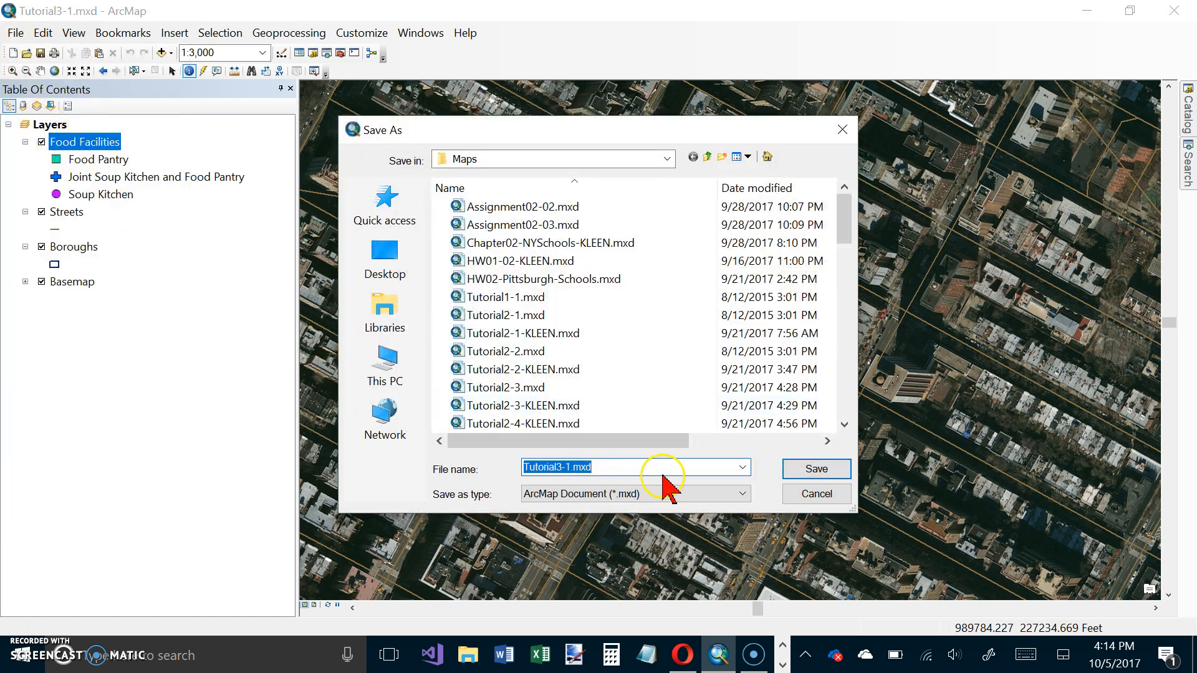
left_click(571, 468)
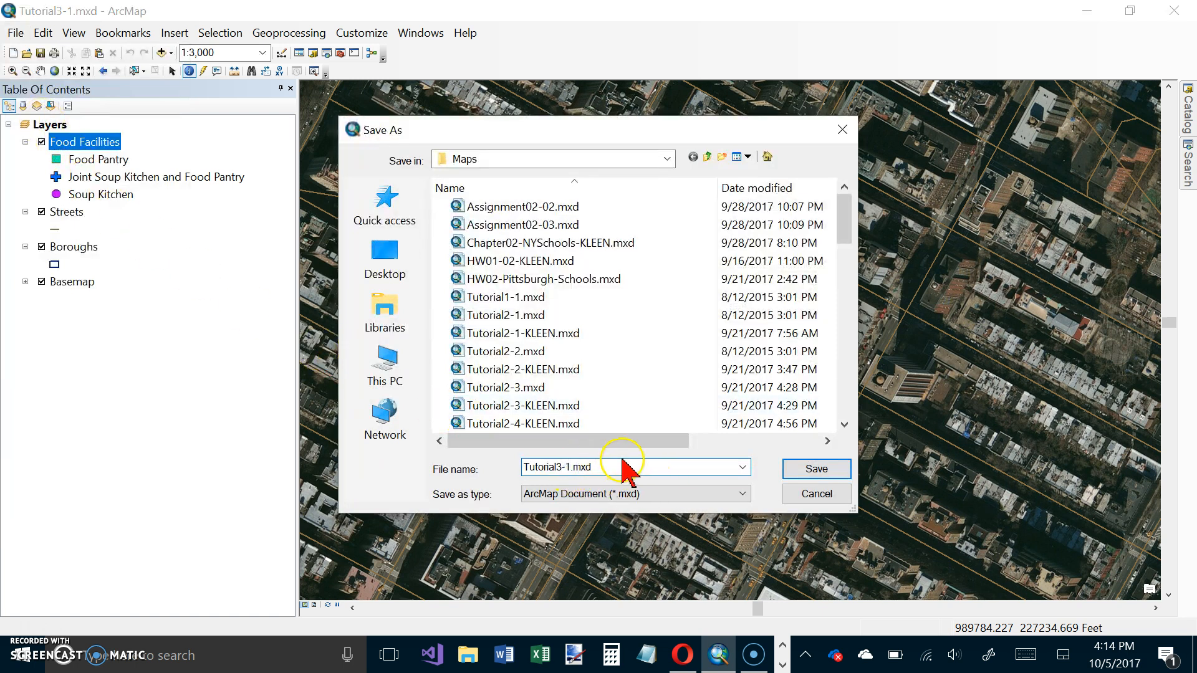
type("-KLEE")
key("Return")
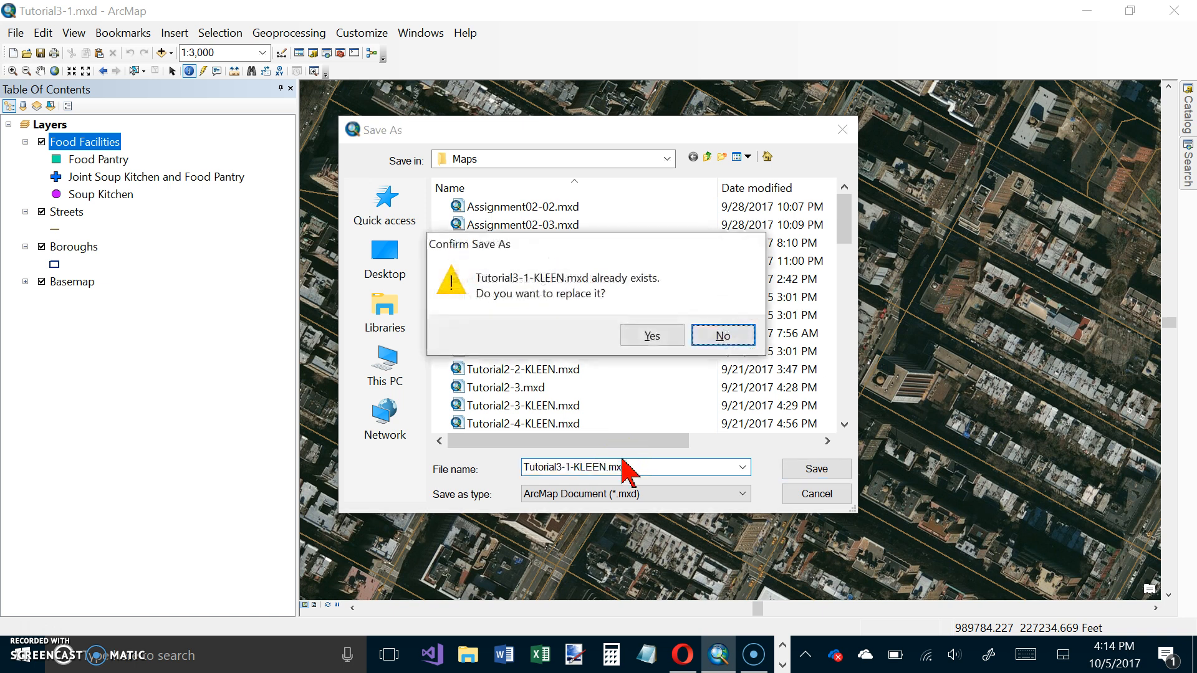
left_click(653, 335)
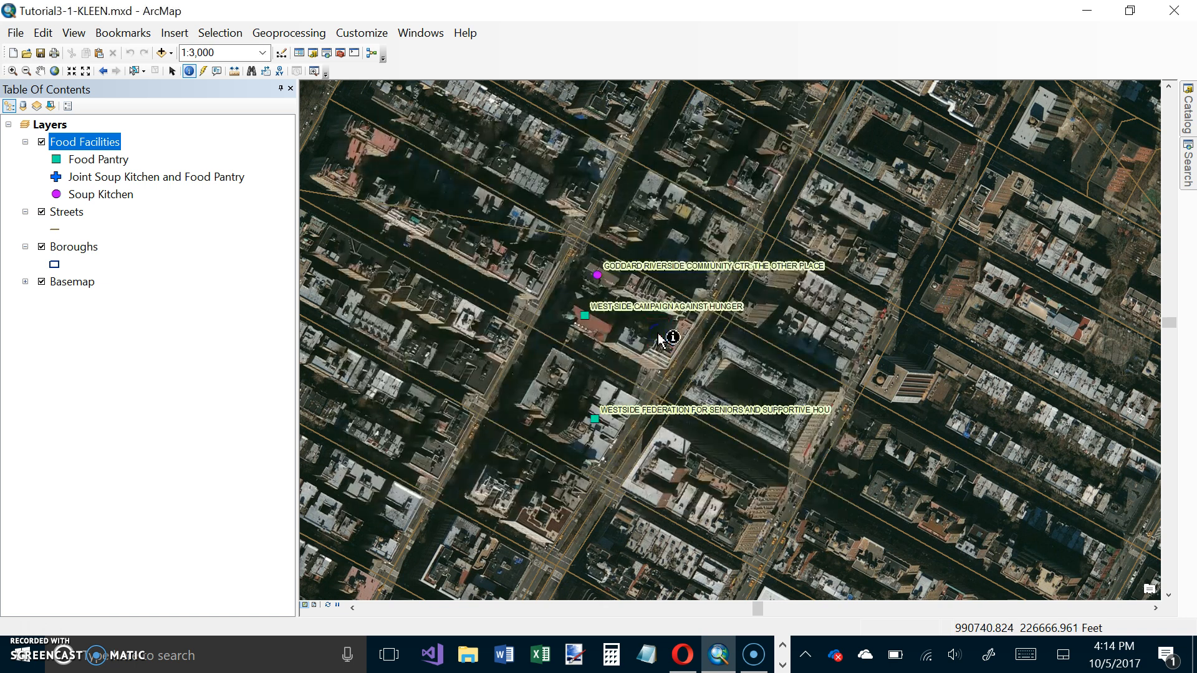